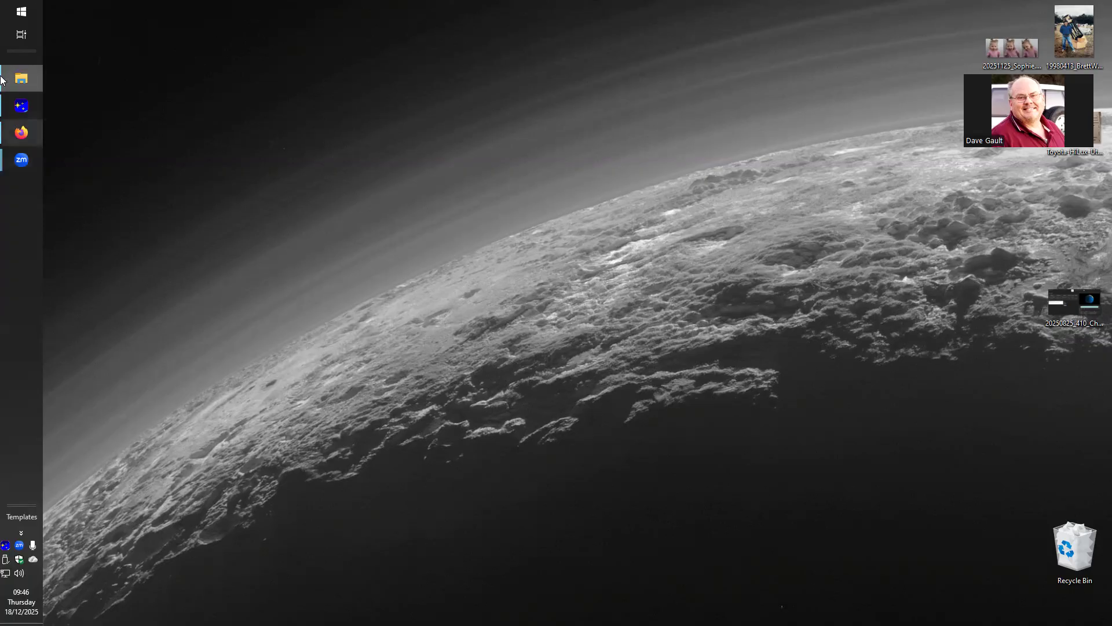
Step: Launch PyOTE with Clean_Python_PyOTE.bat from the 0-PyOTE folder of 4Analysis and dismiss its what's-new splash
mouse_move(2, 70)
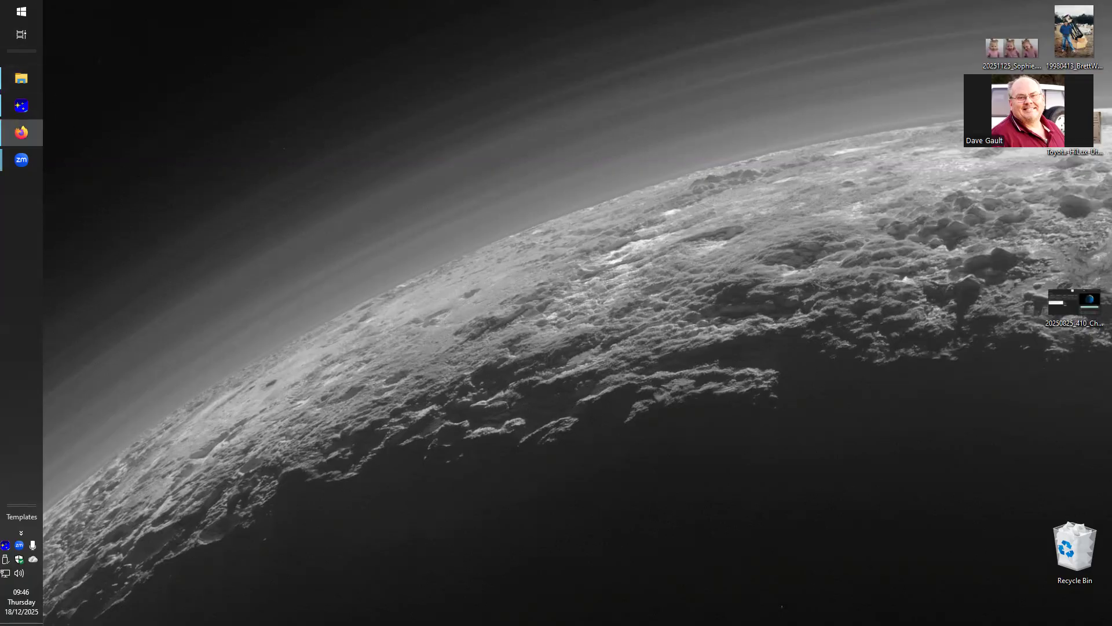
left_click(12, 76)
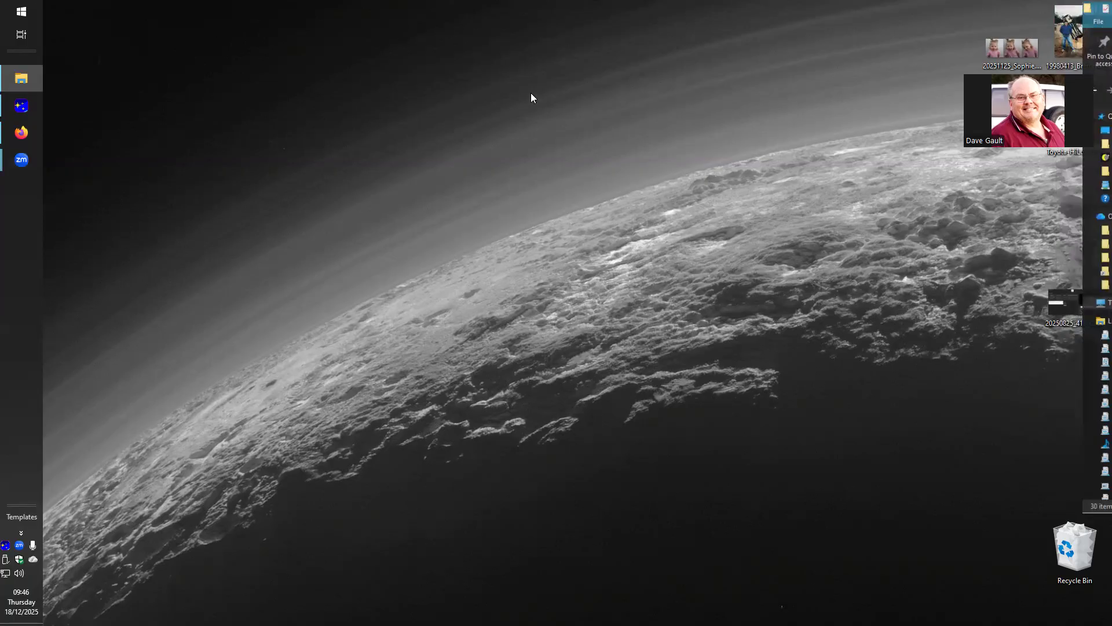
left_click_drag(502, 118, 502, 91)
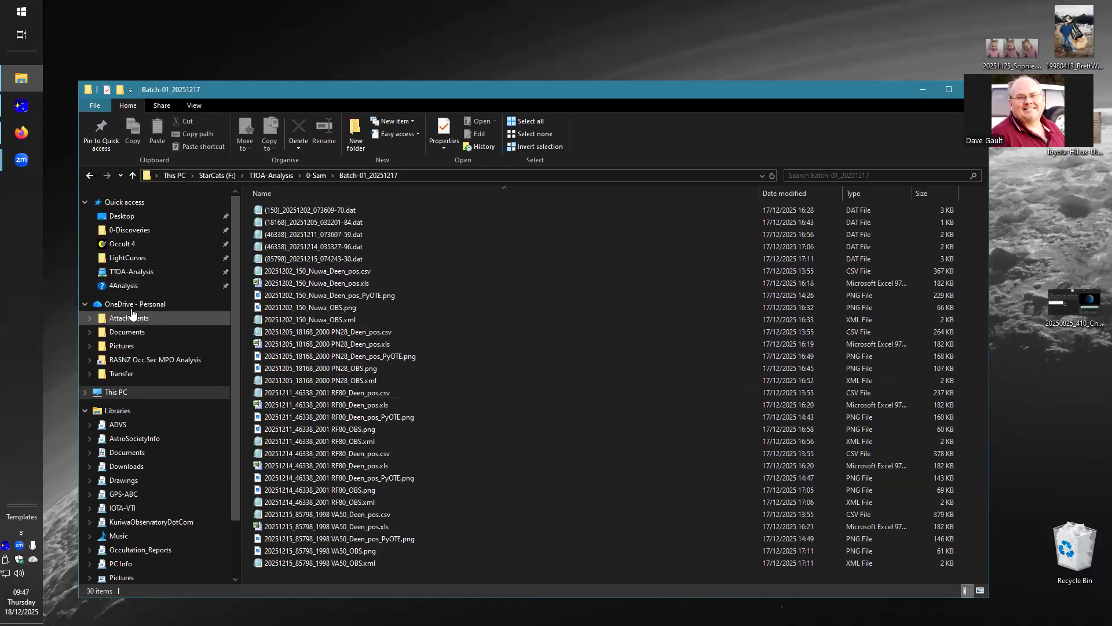
left_click(124, 285)
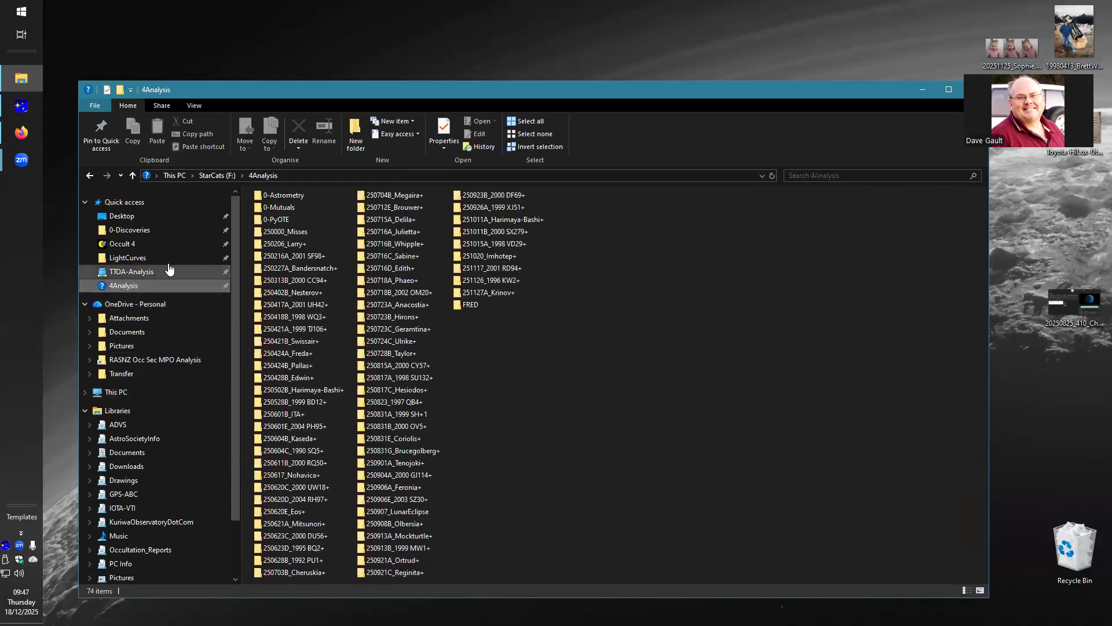
double_click(281, 220)
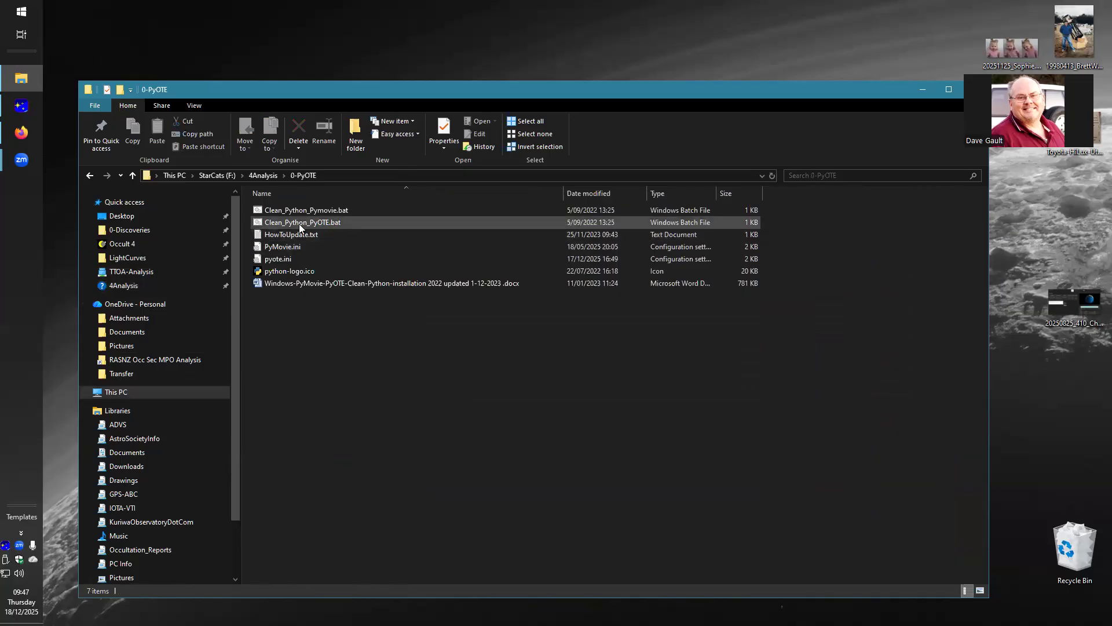
double_click(300, 224)
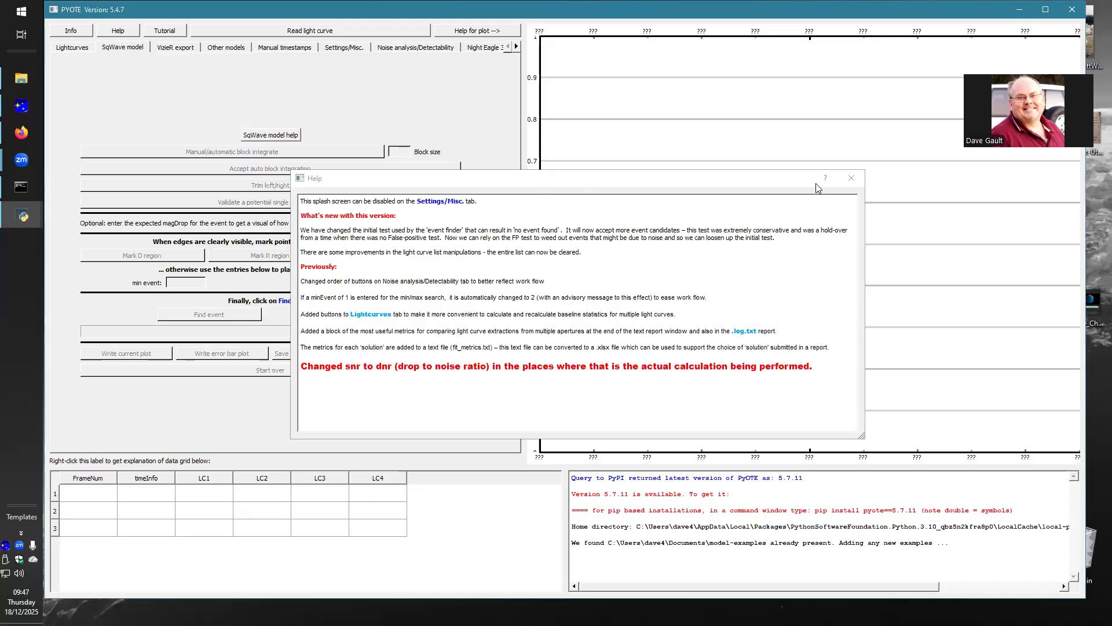
left_click(852, 178)
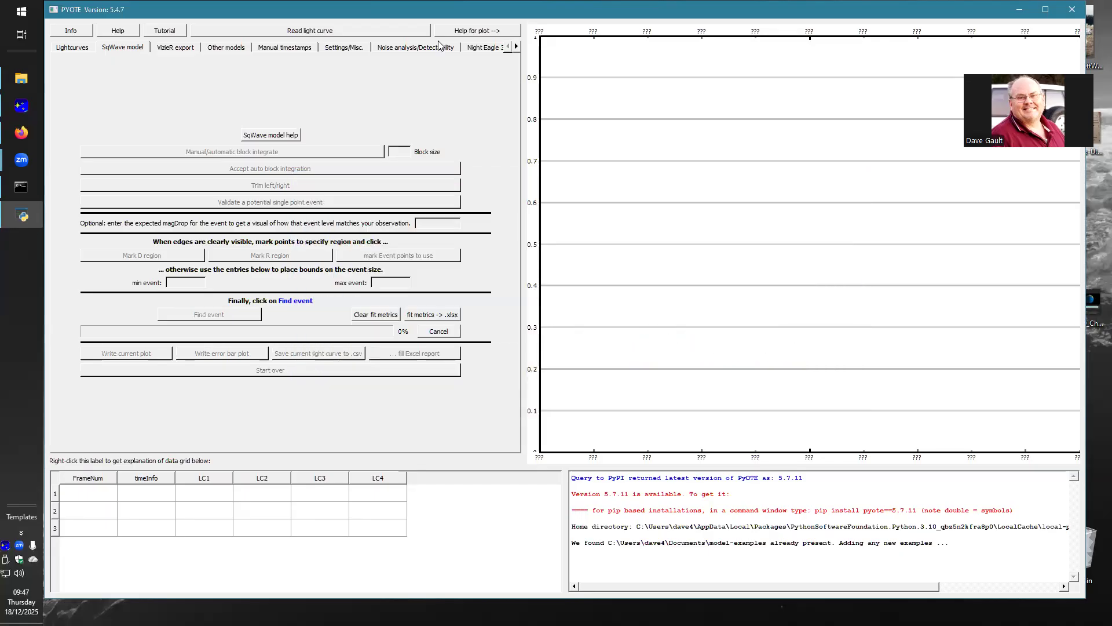
Step: Load the 20251202_150_Nuwa light curve CSV from TTOA-Analysis's Batch-01_20251217 folder and acknowledge the light curve information
left_click(346, 31)
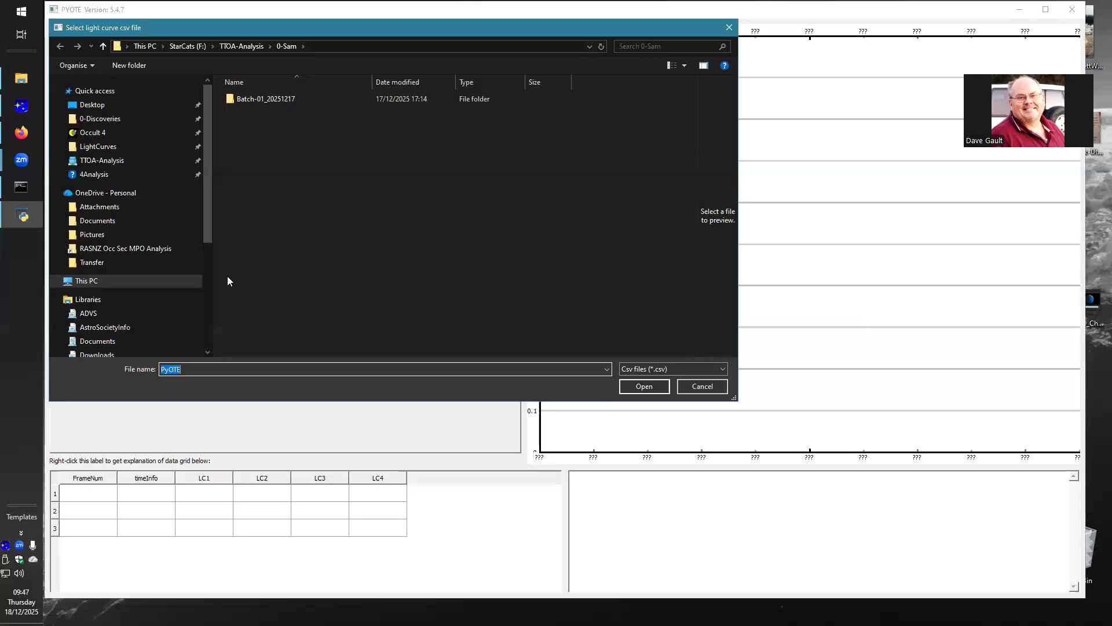
left_click(96, 164)
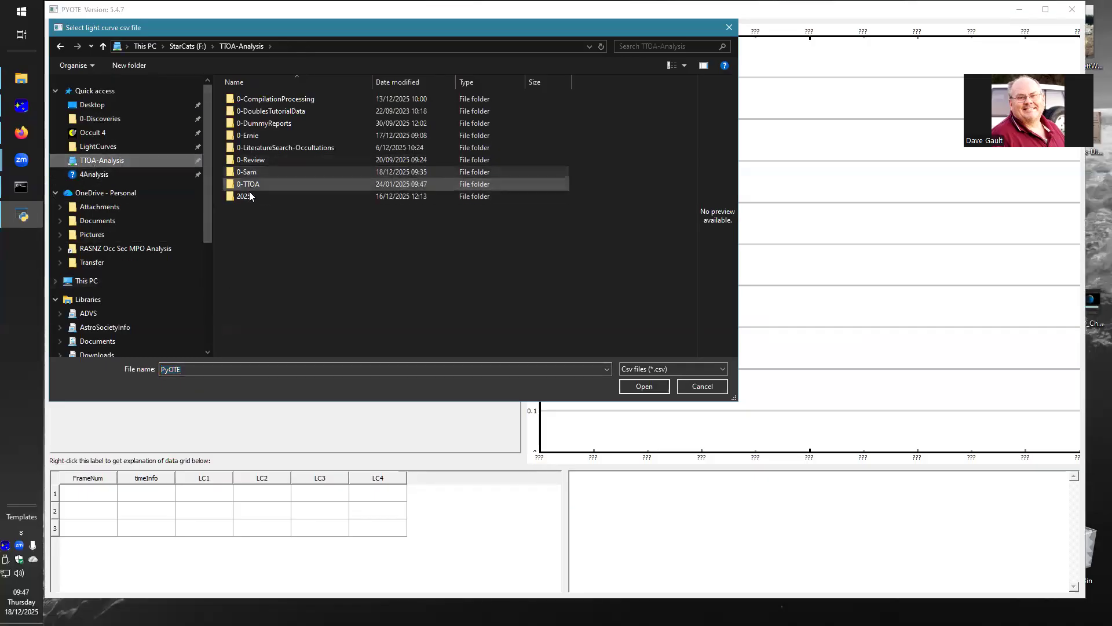
double_click(248, 172)
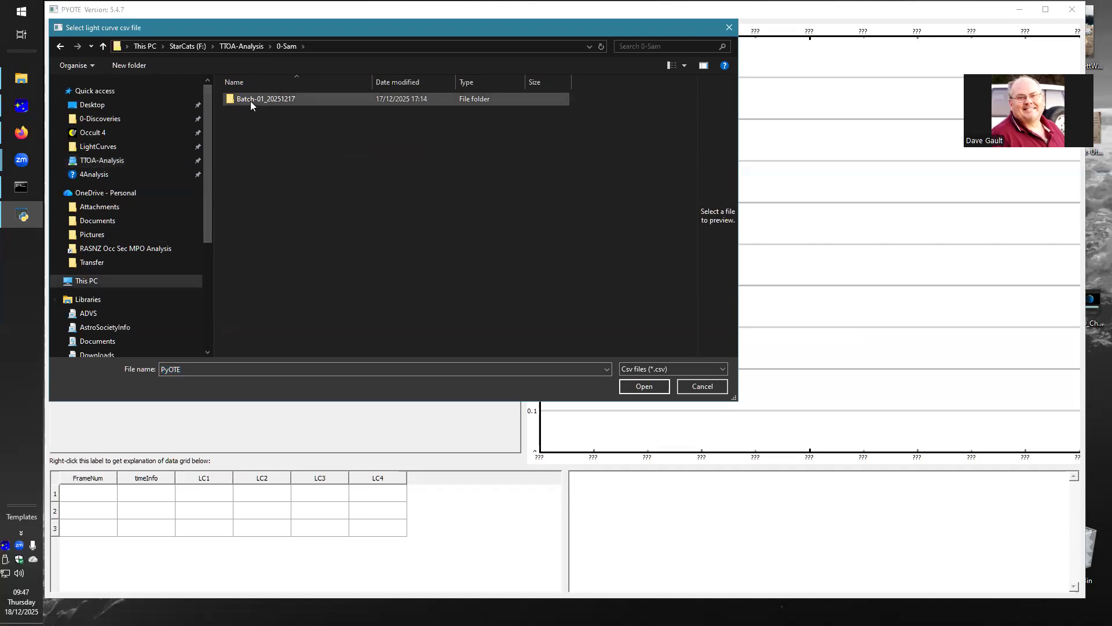
double_click(253, 103)
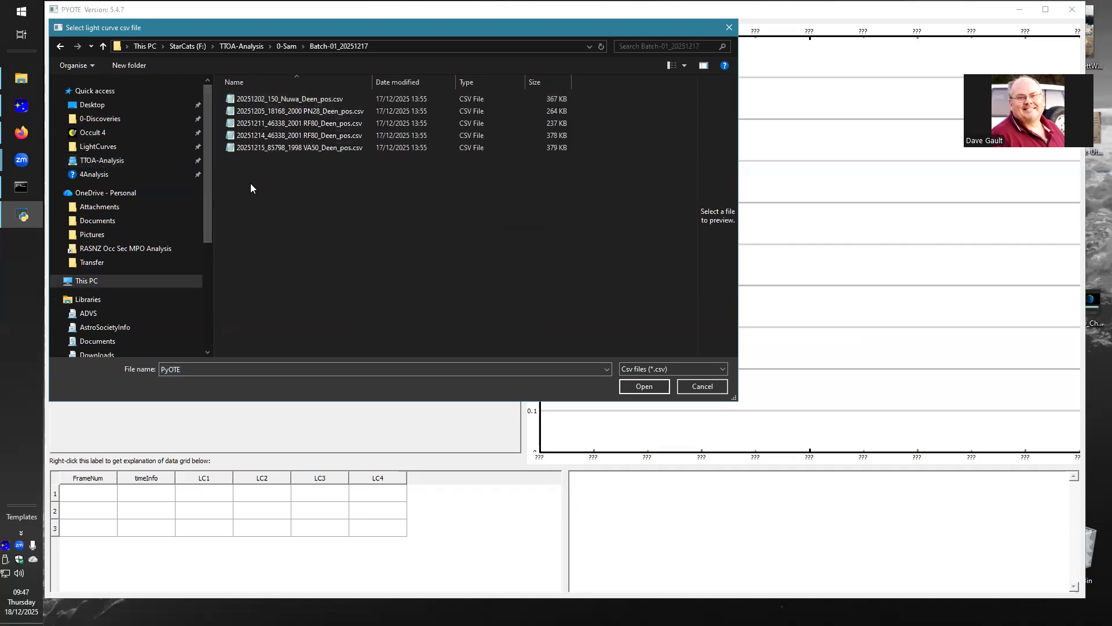
left_click(299, 100)
left_click(642, 386)
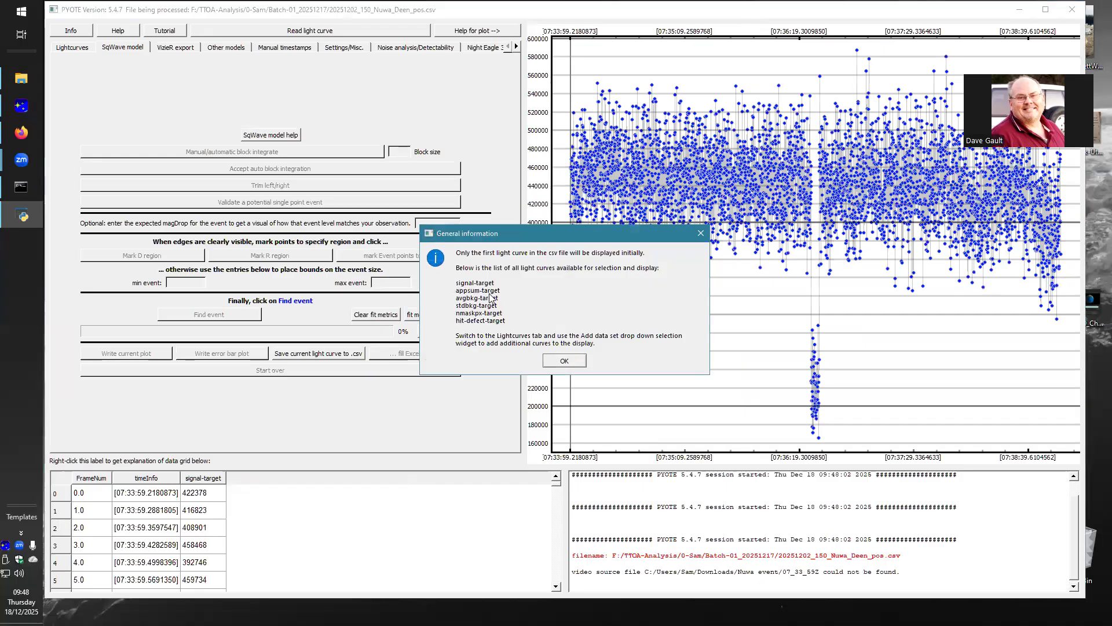
left_click(559, 362)
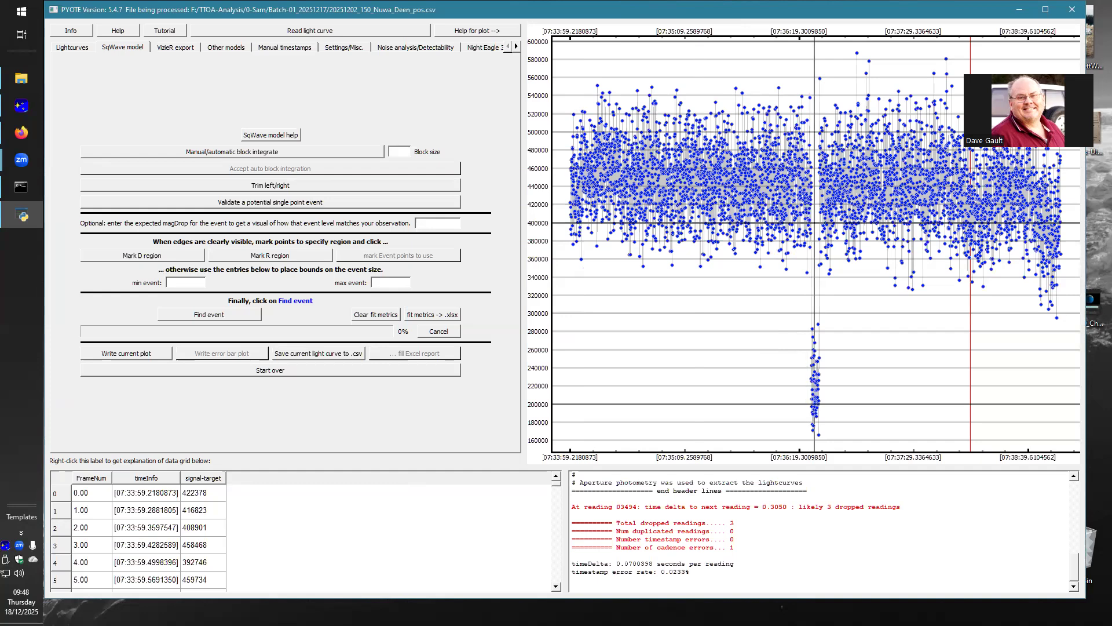
Step: Mark the D region across the brightness drop, from about reading 1926 on the baseline to 2133 inside the event
scroll(814, 232, "up", 3)
scroll(770, 232, "up", 3)
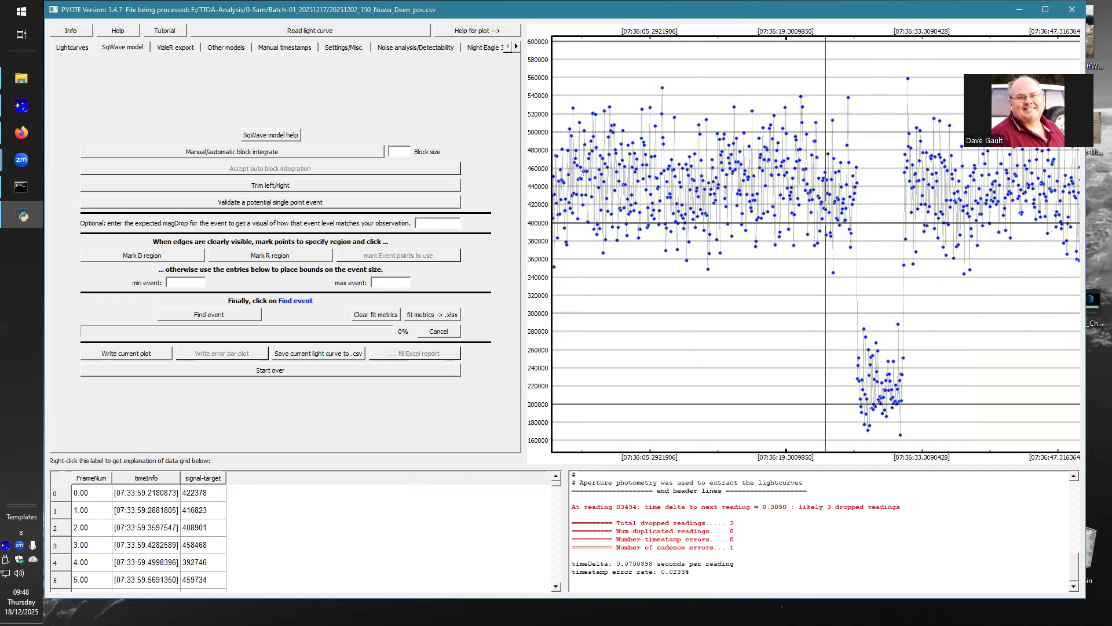
scroll(826, 232, "up", 2)
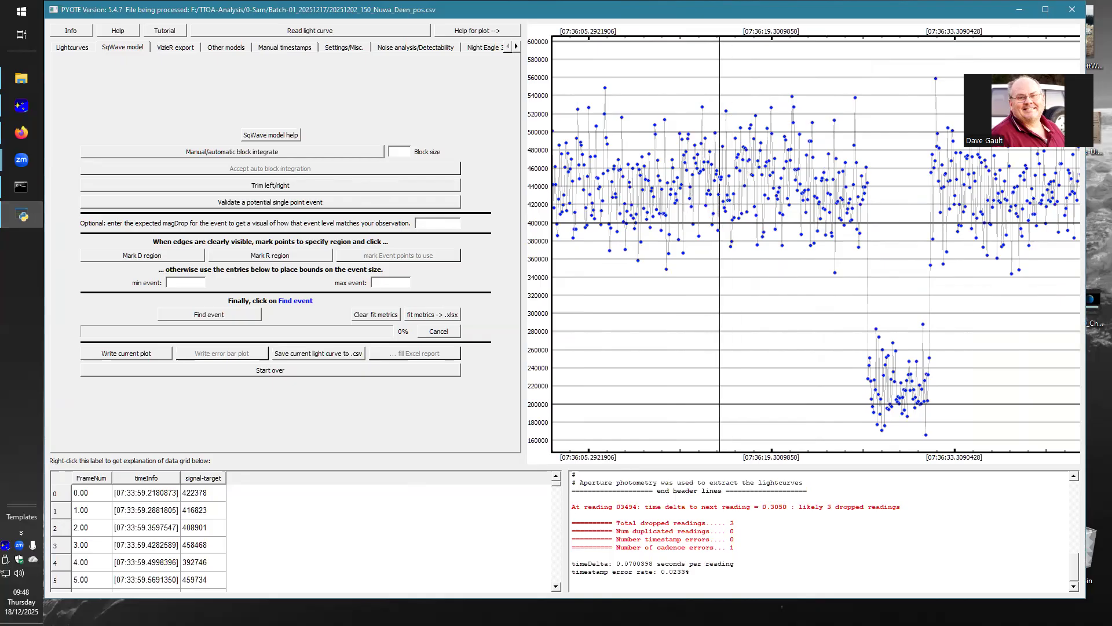
left_click(704, 161)
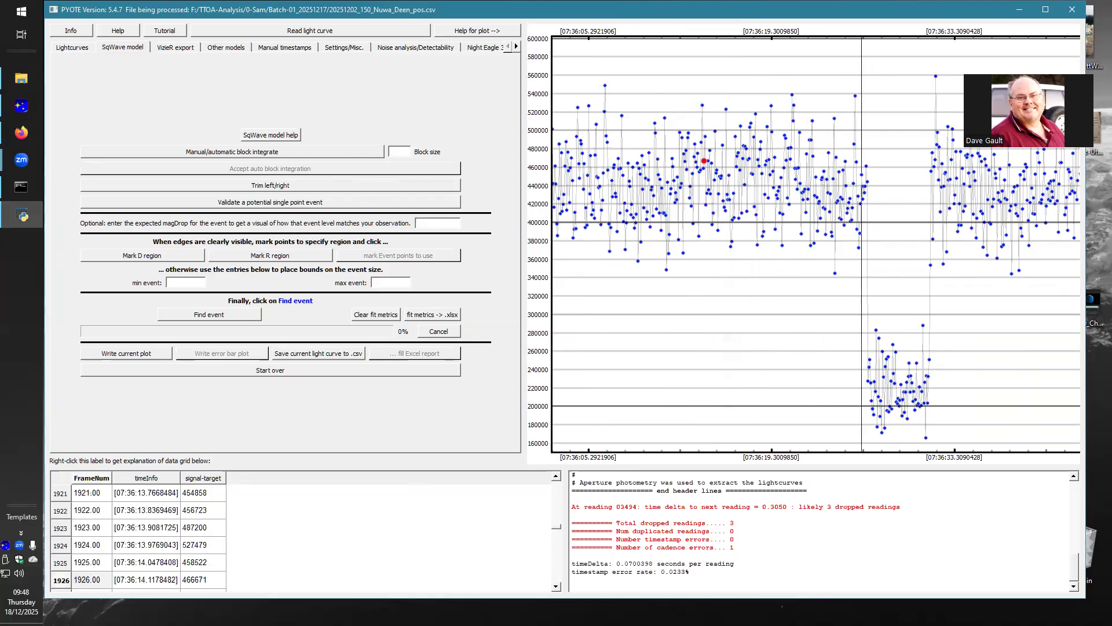
left_click(893, 374)
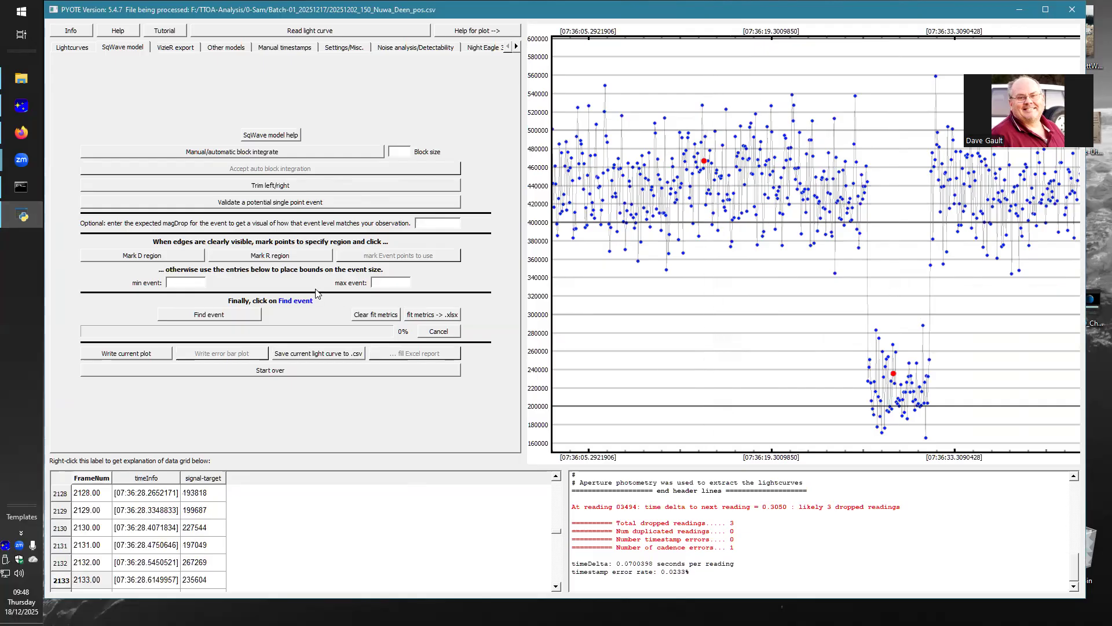
left_click(126, 256)
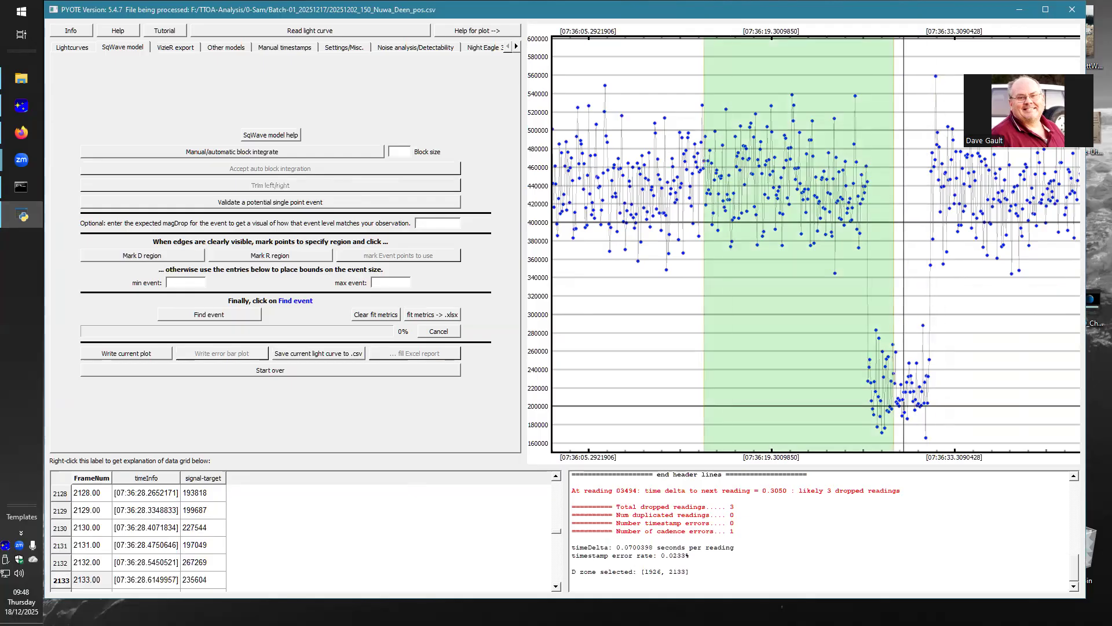
Step: Mark the R region across the brightness recovery, from about reading 2140 inside the event to 2330 on the baseline
left_click(900, 400)
scroll(782, 261, "down", 4)
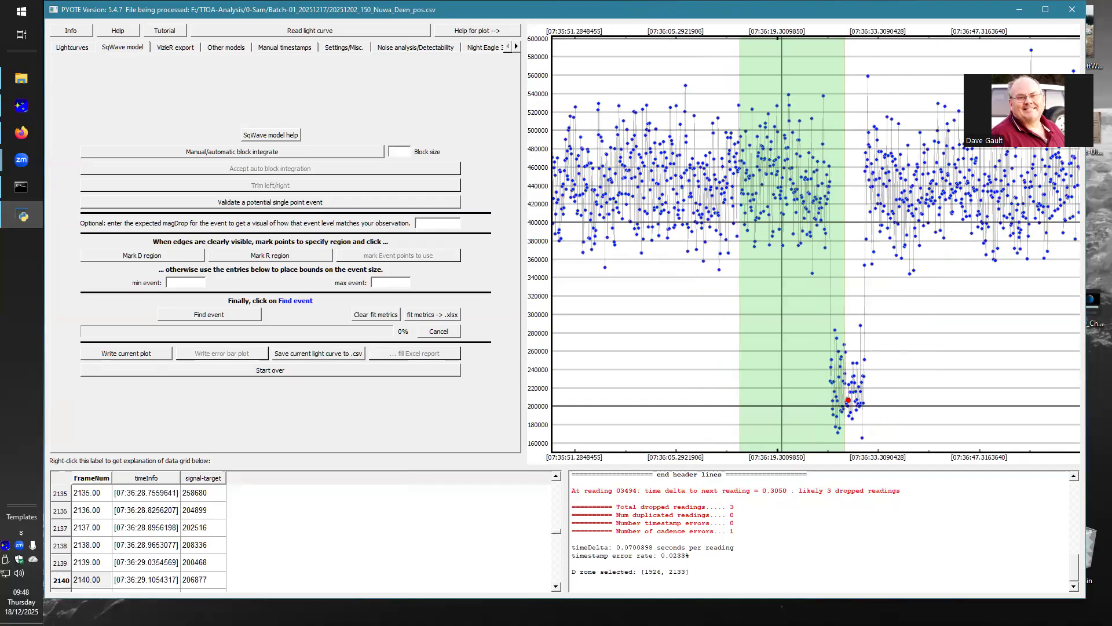
scroll(904, 260, "up", 2)
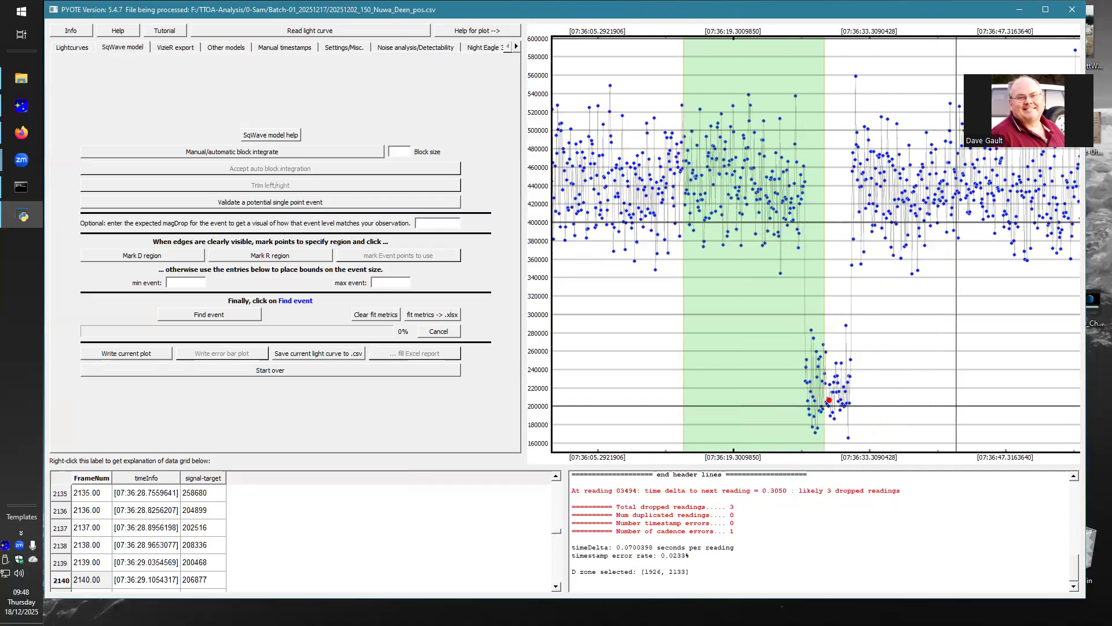
left_click(958, 238)
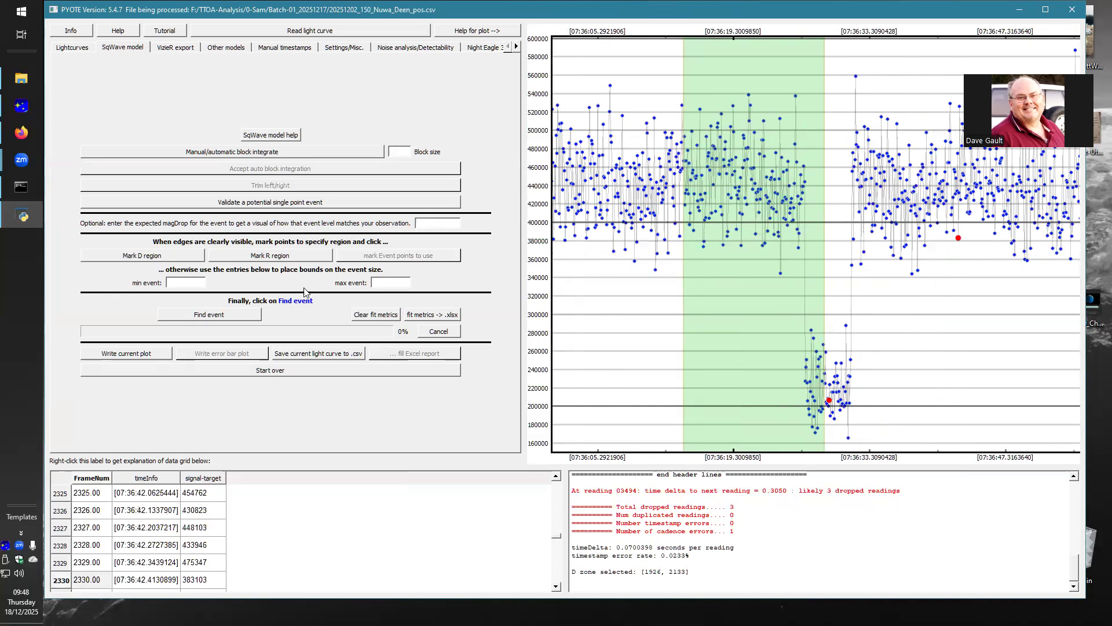
left_click(274, 256)
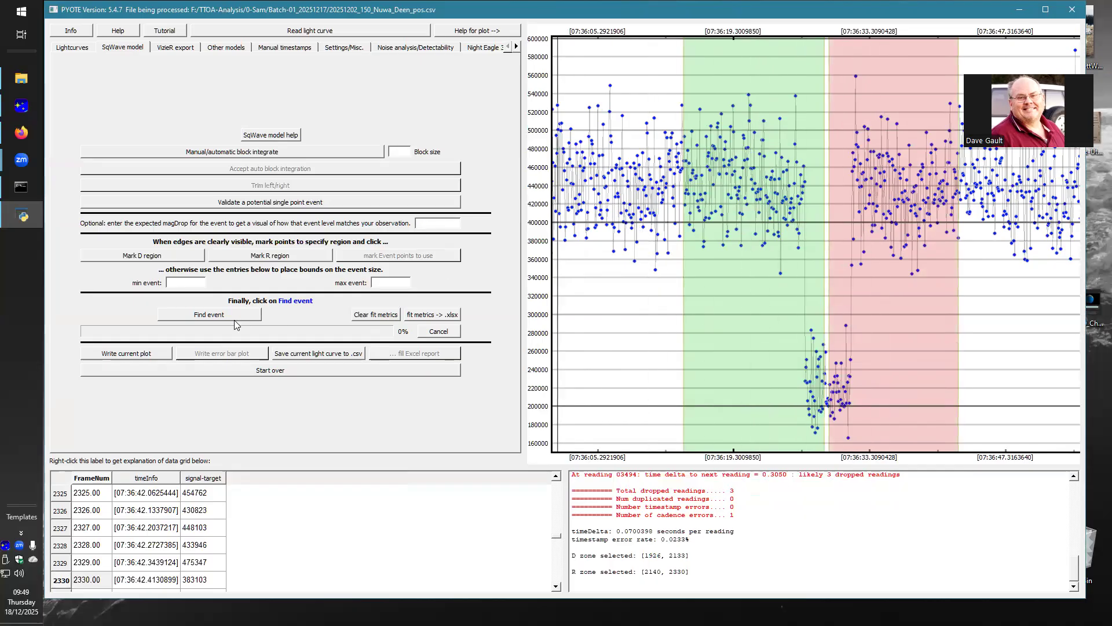
Step: Run Find event, dismiss the noise-induced-event advisory, and move and narrow the distributions window so the light curve and report are uncovered
left_click(216, 319)
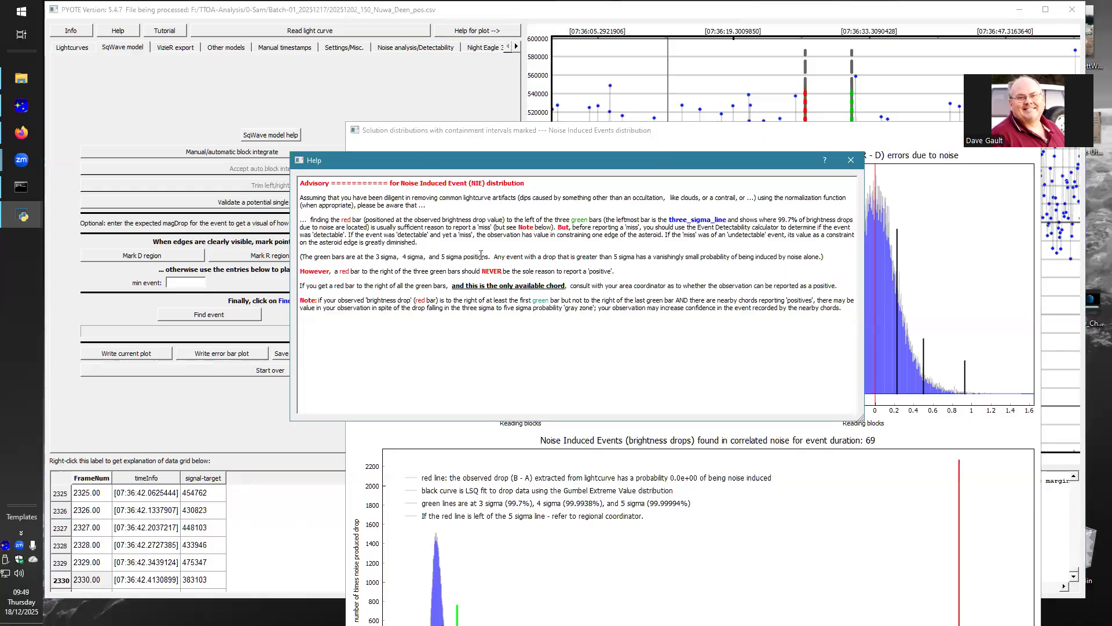
left_click(851, 162)
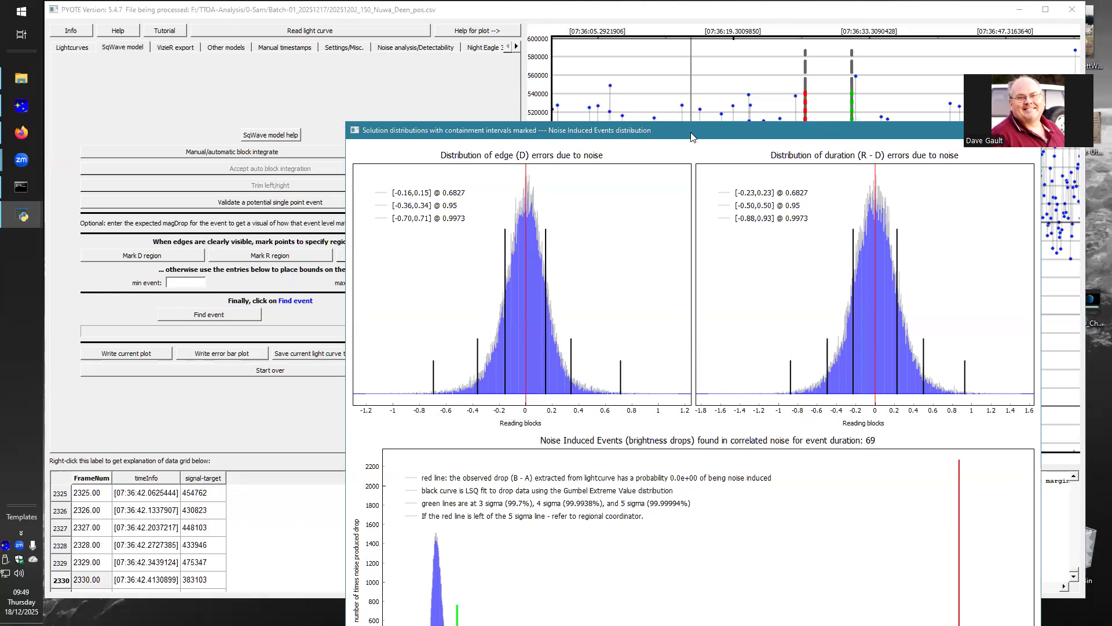
left_click_drag(691, 137, 390, 18)
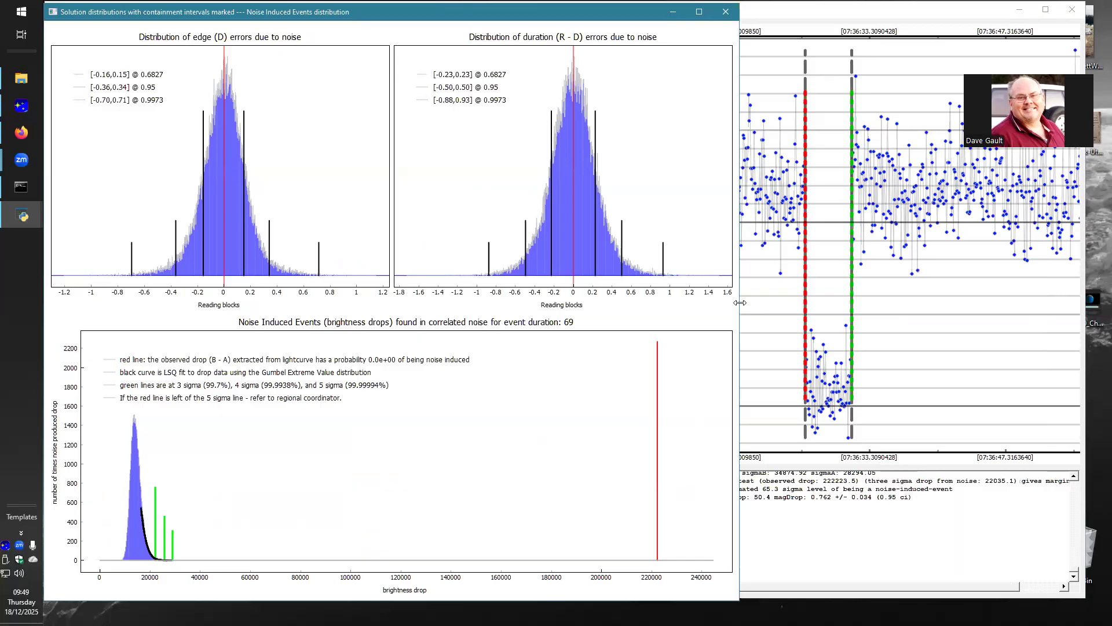
left_click_drag(741, 303, 519, 321)
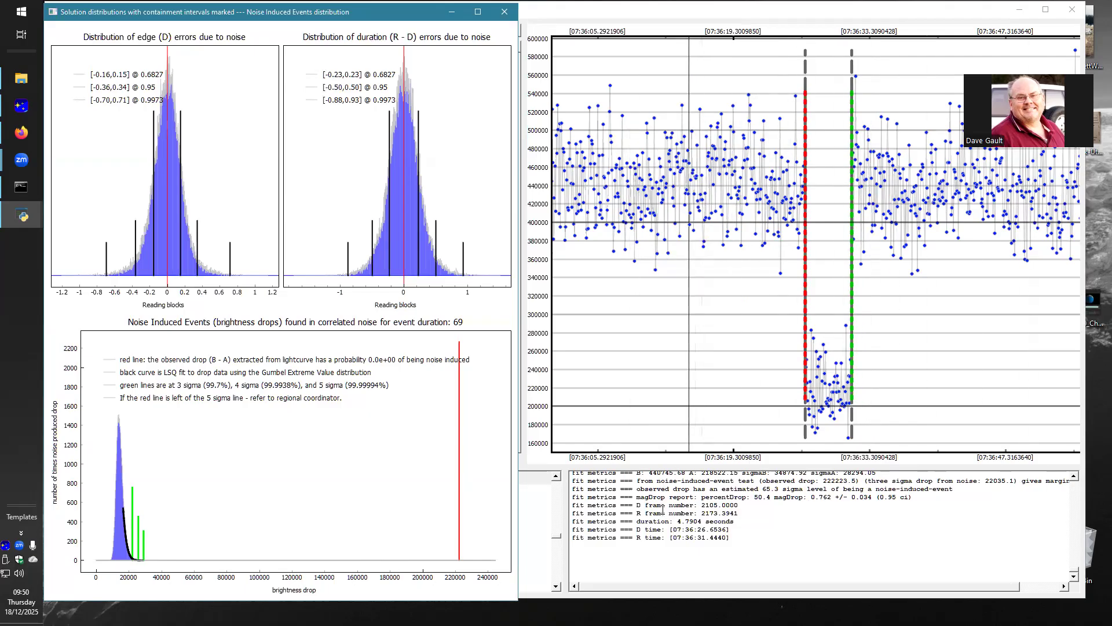
Step: Examine the fit report for the D and R times and the 0.9500 containment interval of the D time
scroll(664, 510, "up", 3)
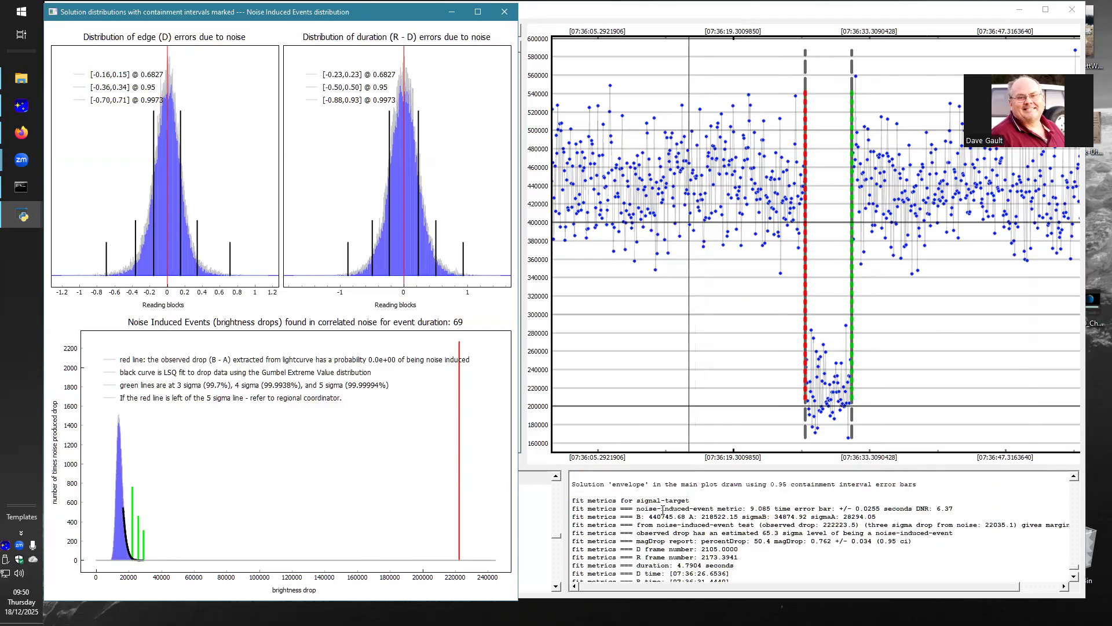
scroll(664, 510, "up", 3)
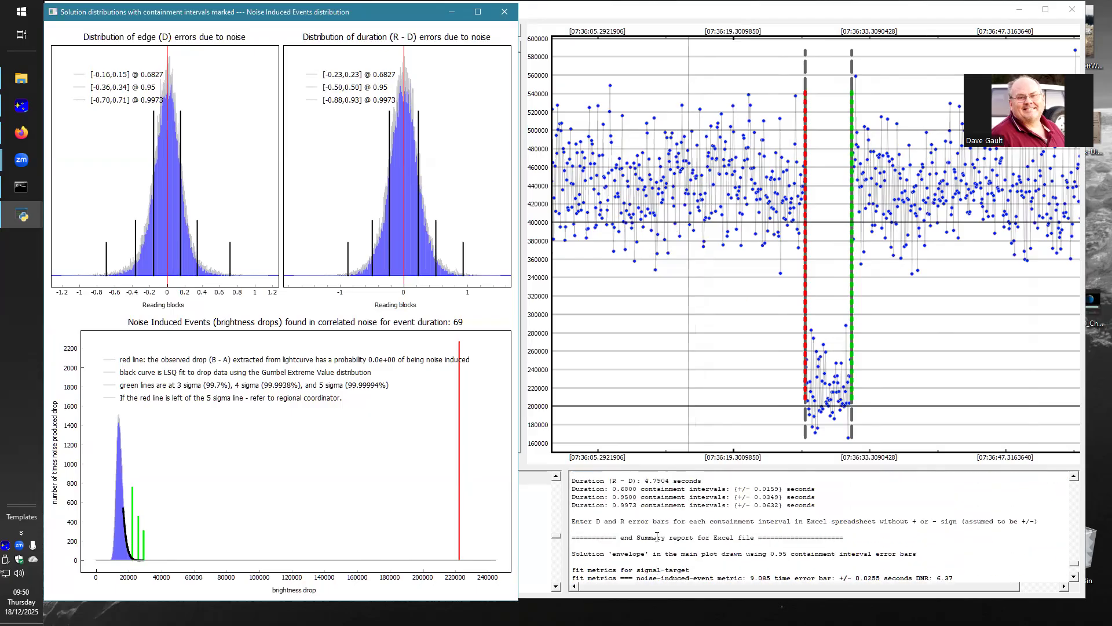
scroll(657, 537, "up", 3)
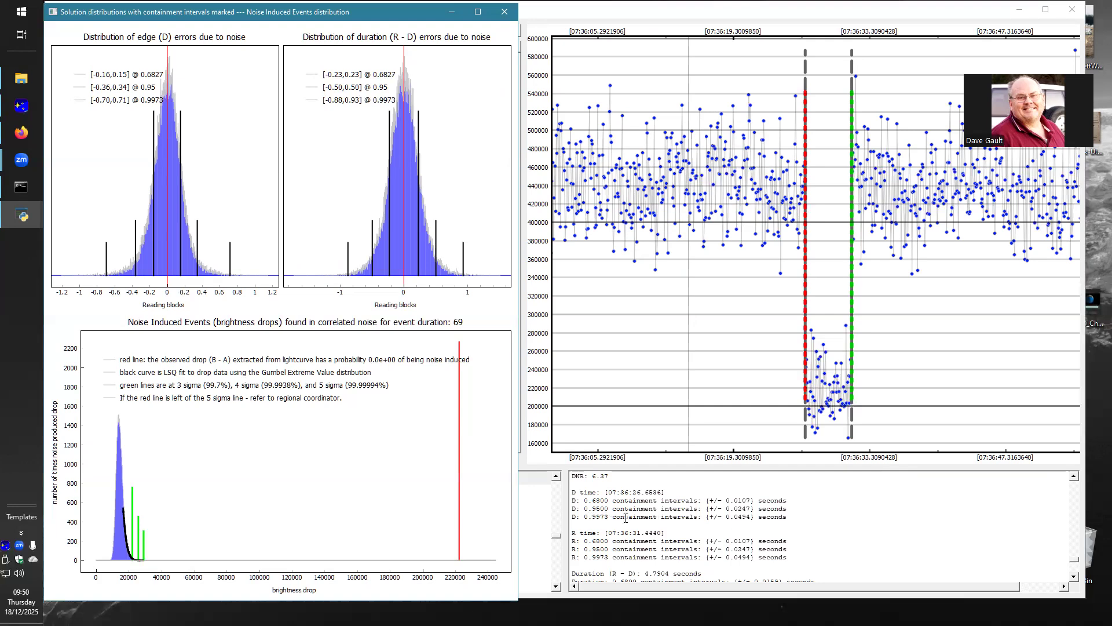
left_click_drag(794, 508, 567, 507)
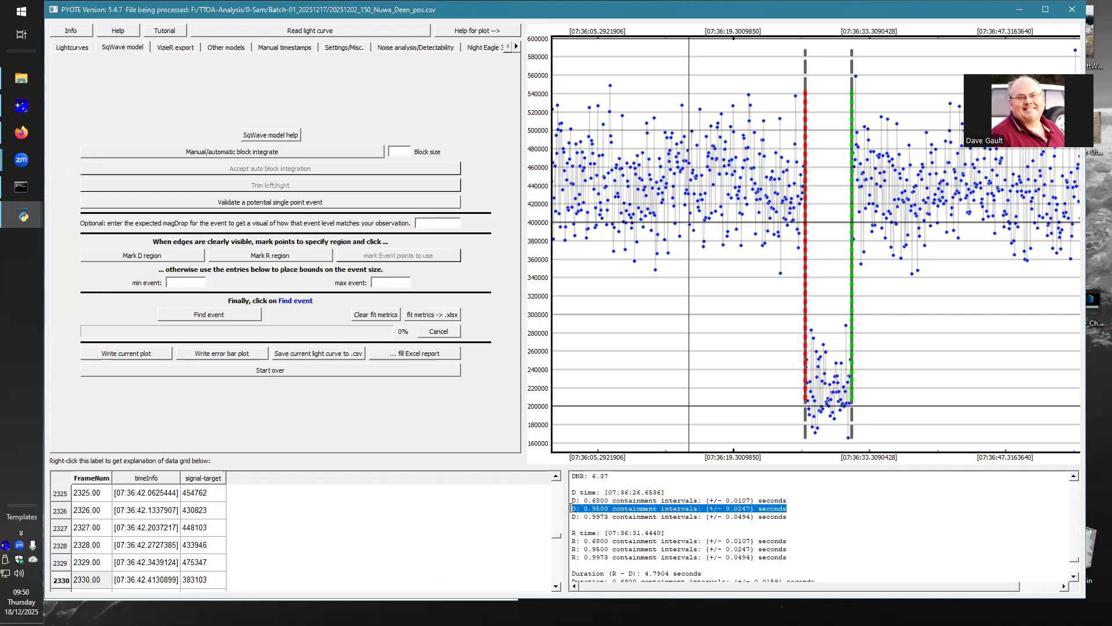
left_click_drag(570, 508, 790, 510)
left_click(790, 510)
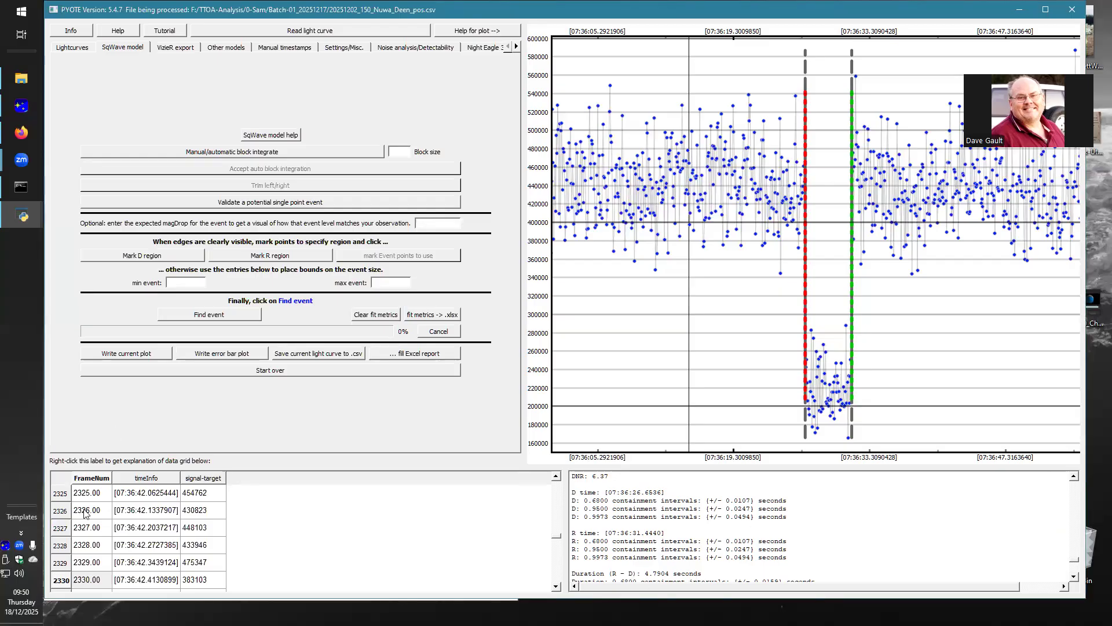
Step: Switch to Snipping Tool and capture a new snip of the whole PyOTE window with its solution plot and report
left_click(20, 9)
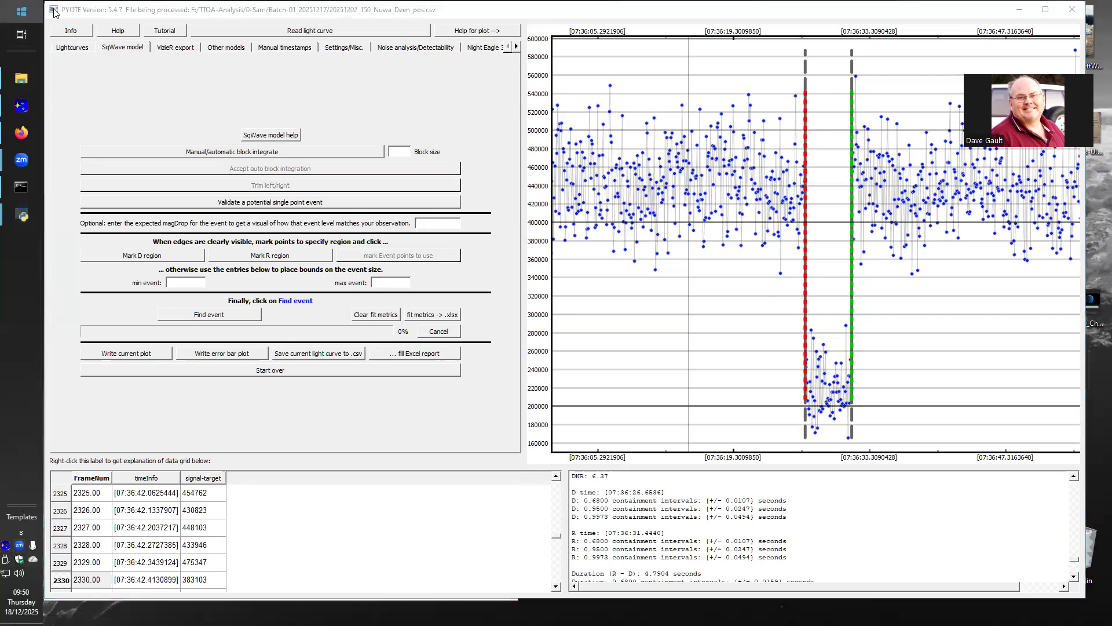
left_click(246, 103)
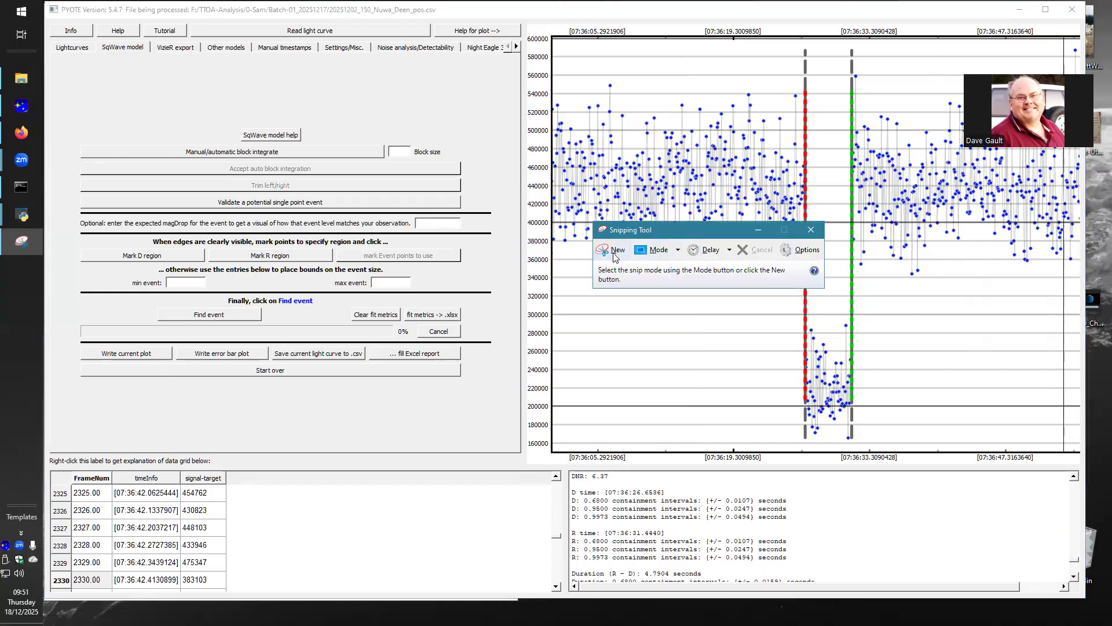
left_click(617, 254)
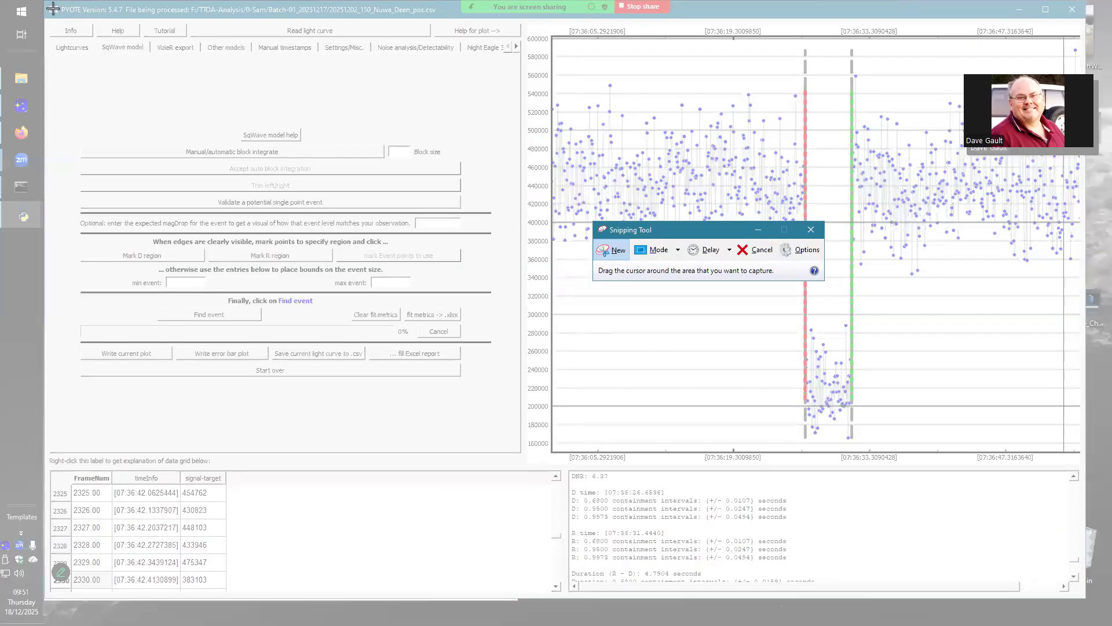
left_click_drag(45, 2, 675, 411)
left_click_drag(870, 528, 1085, 600)
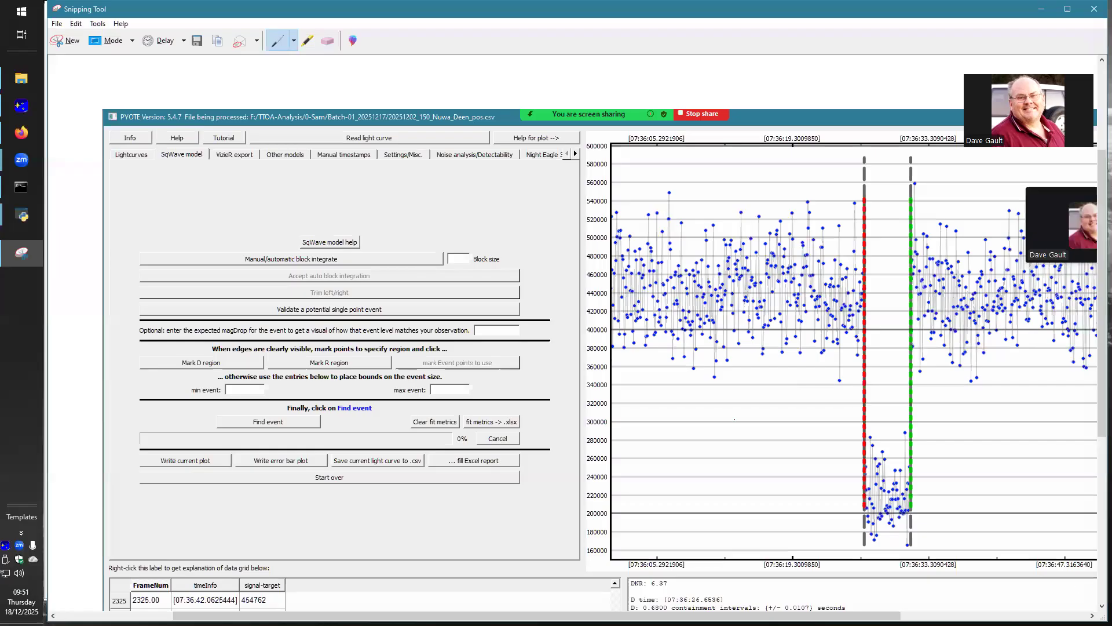
Step: Try to save the snip as a JPEG in the Batch-01_20251217 folder under 0-Sam, and cancel the save
left_click(56, 24)
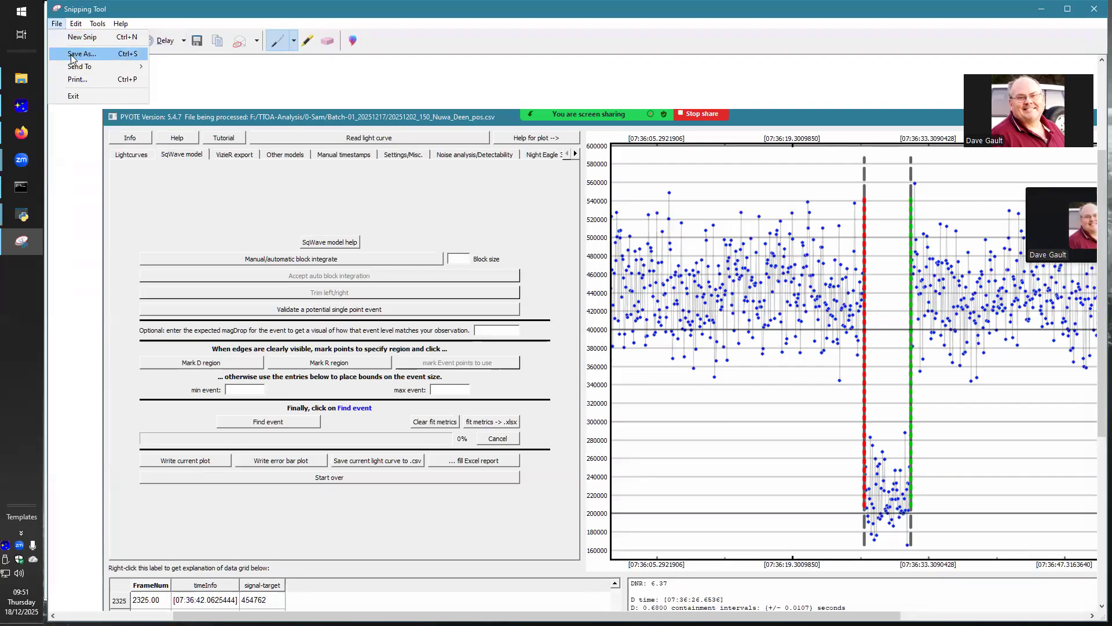
left_click(73, 57)
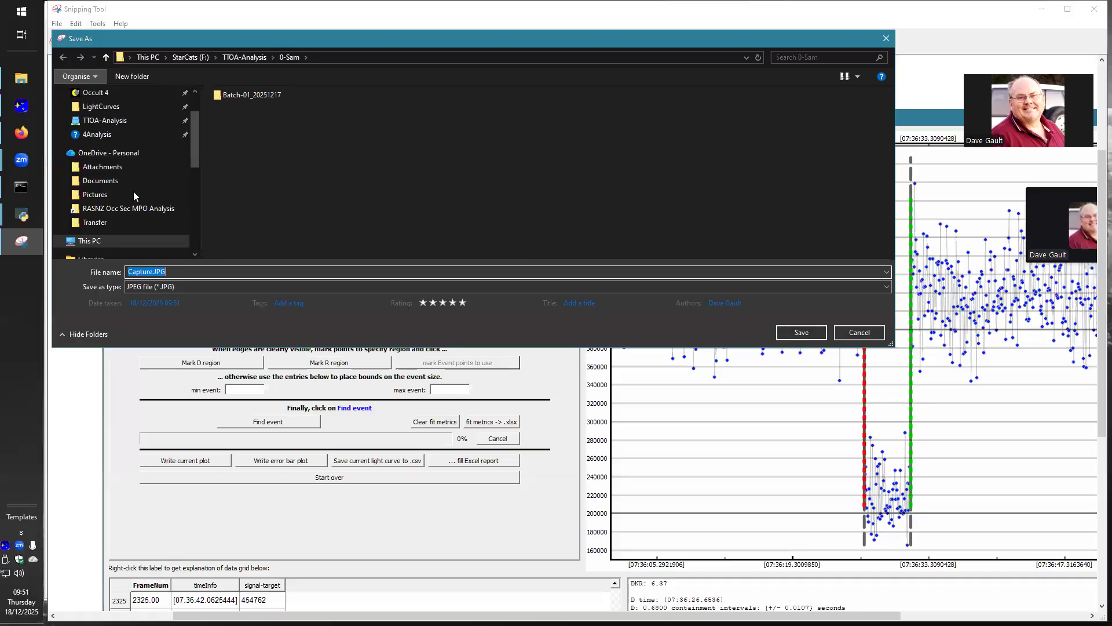
left_click(108, 121)
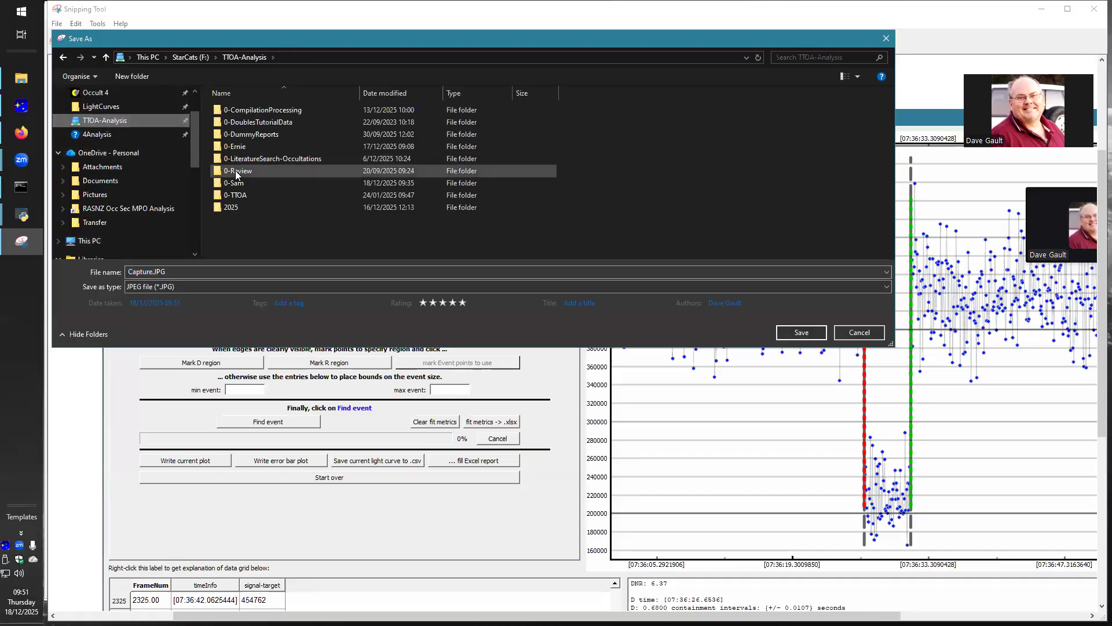
double_click(237, 183)
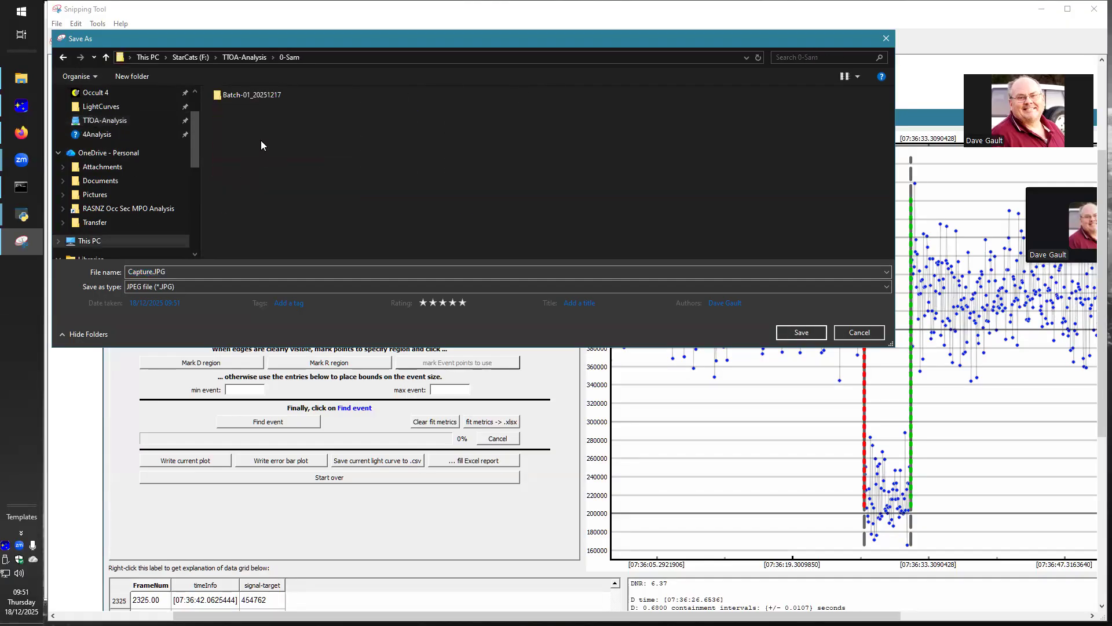
double_click(263, 96)
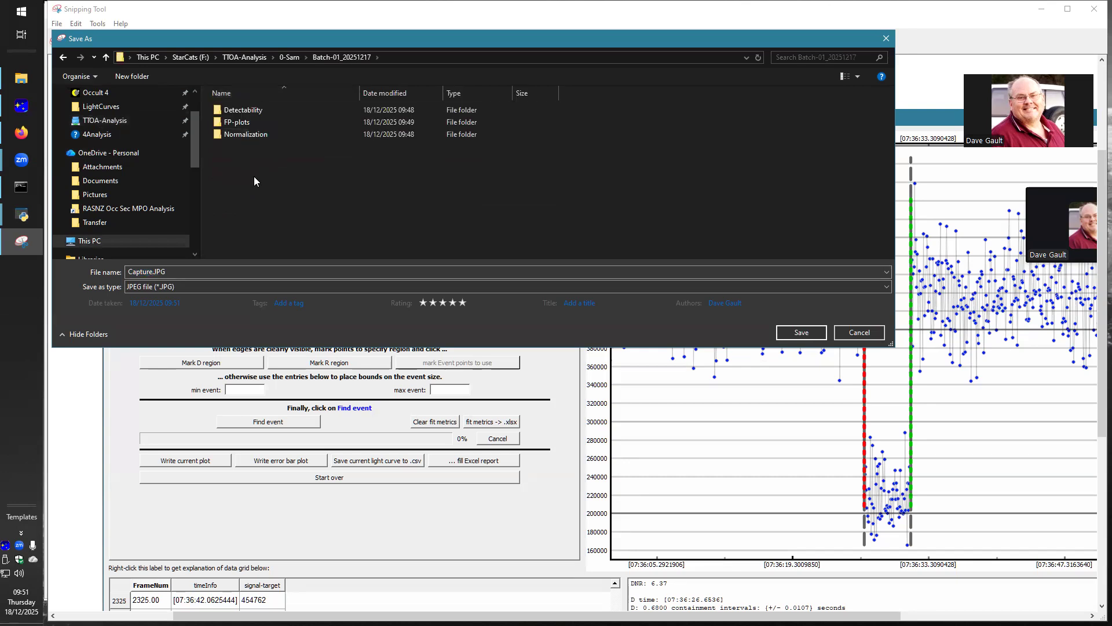
double_click(241, 272)
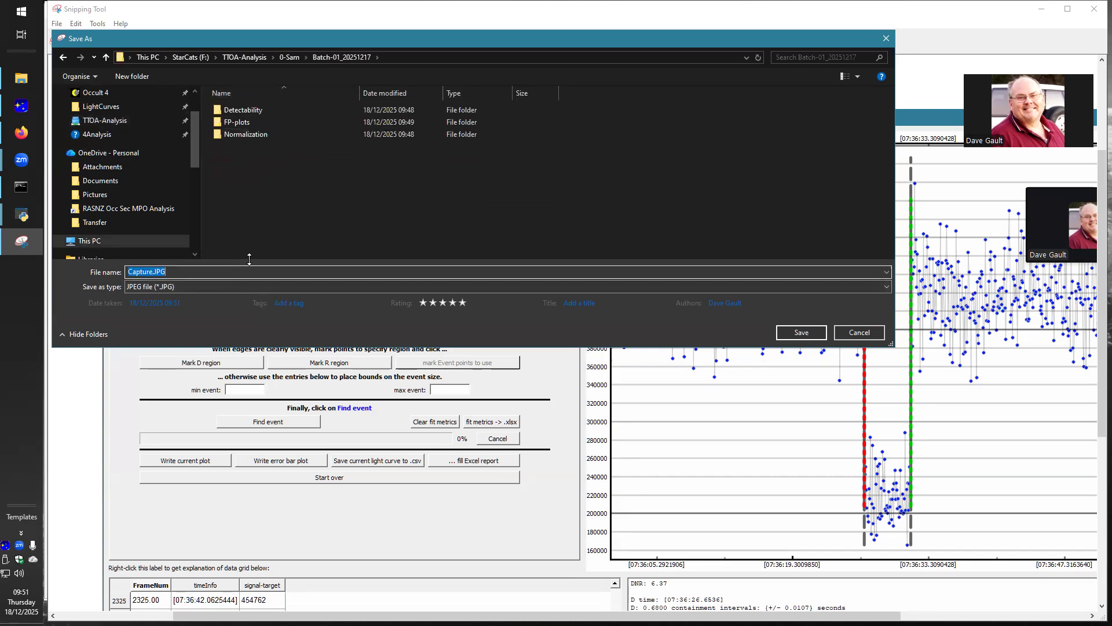
type("2")
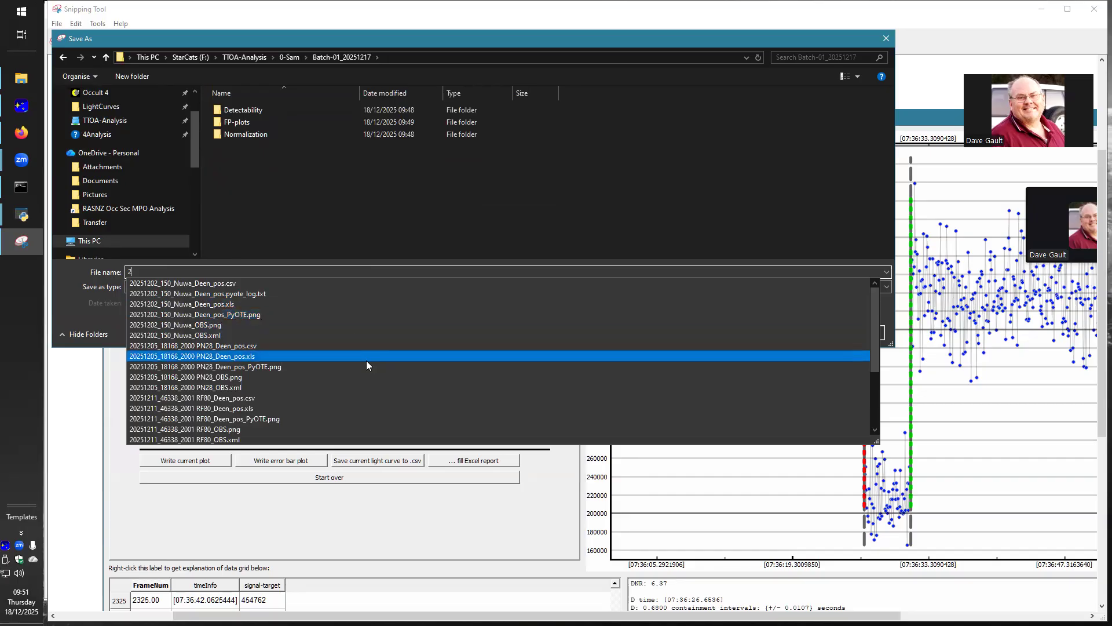
left_click(886, 38)
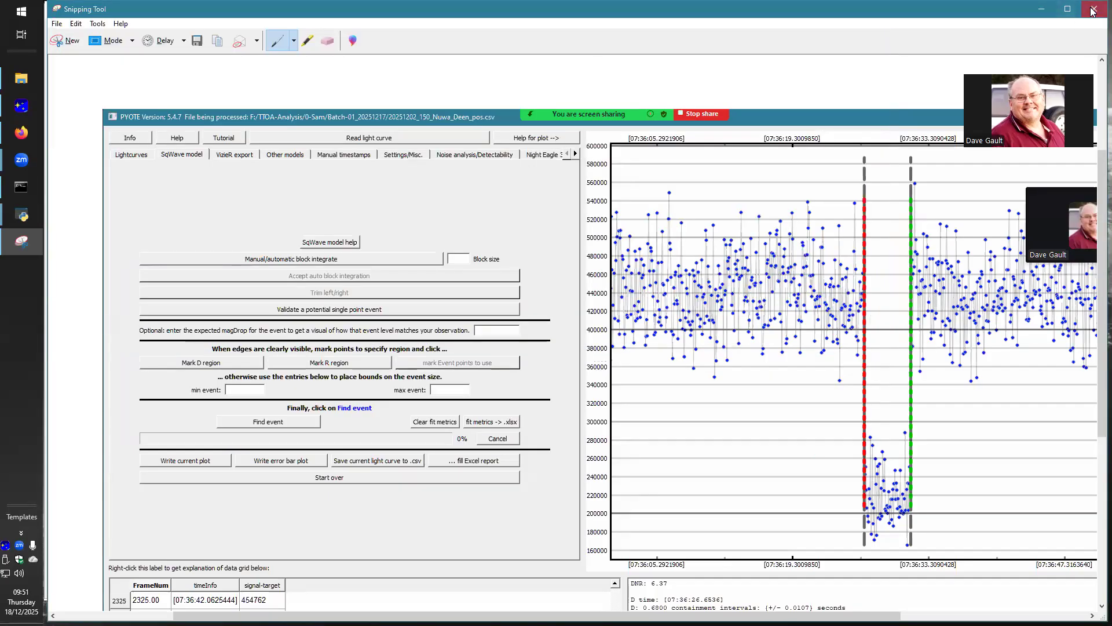
Step: Close Snipping Tool without saving the snip, and clear the fit metrics in PyOTE
left_click(1093, 11)
left_click(627, 325)
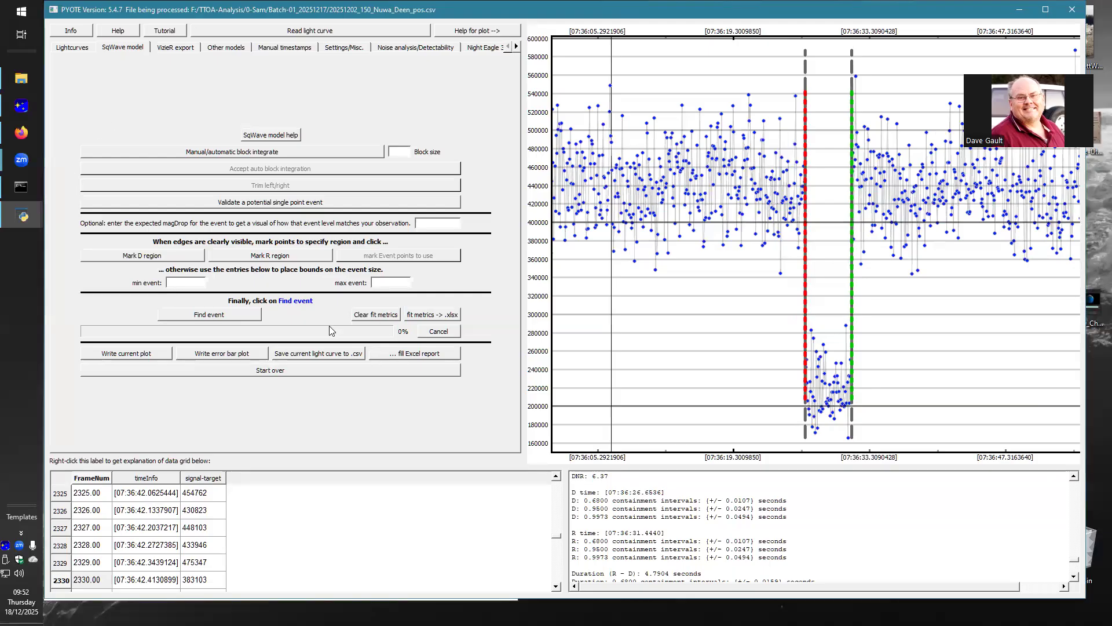
left_click(362, 313)
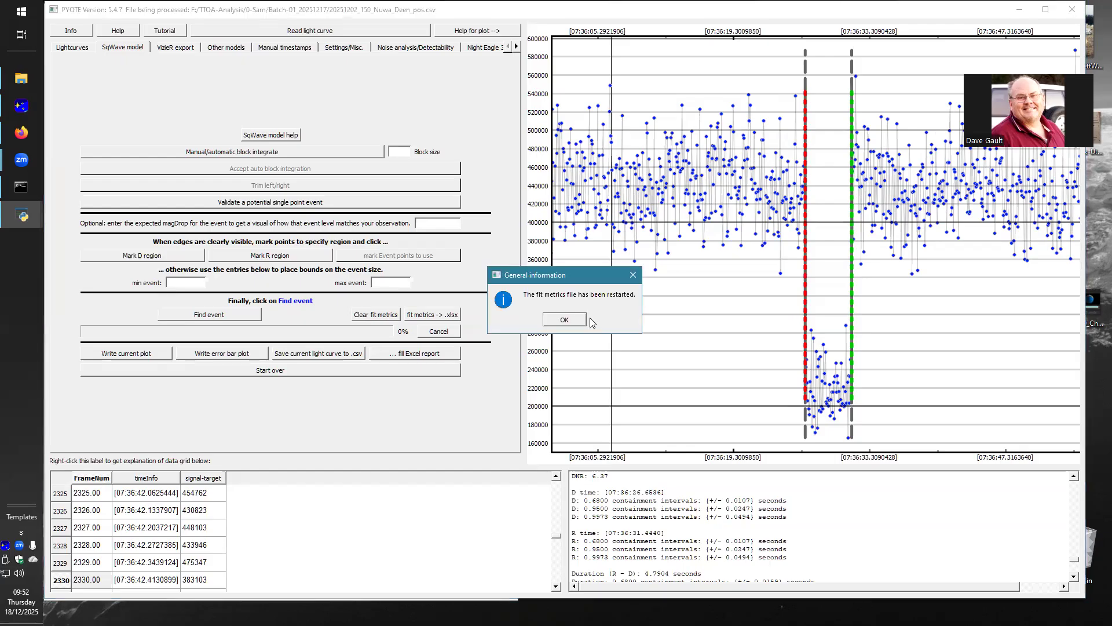
left_click(583, 319)
Step: Load the light curve 20251205_18168_2000 PN28_Deen_pos.csv from the Batch-01_20251217 folder and dismiss the information about available curves
left_click(287, 33)
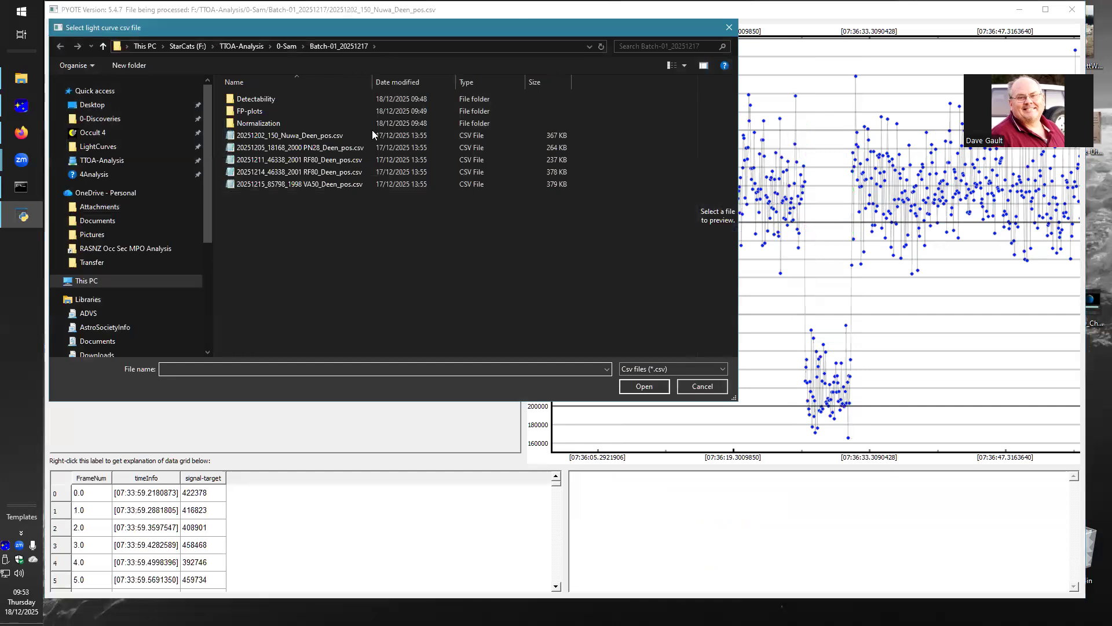
left_click(329, 154)
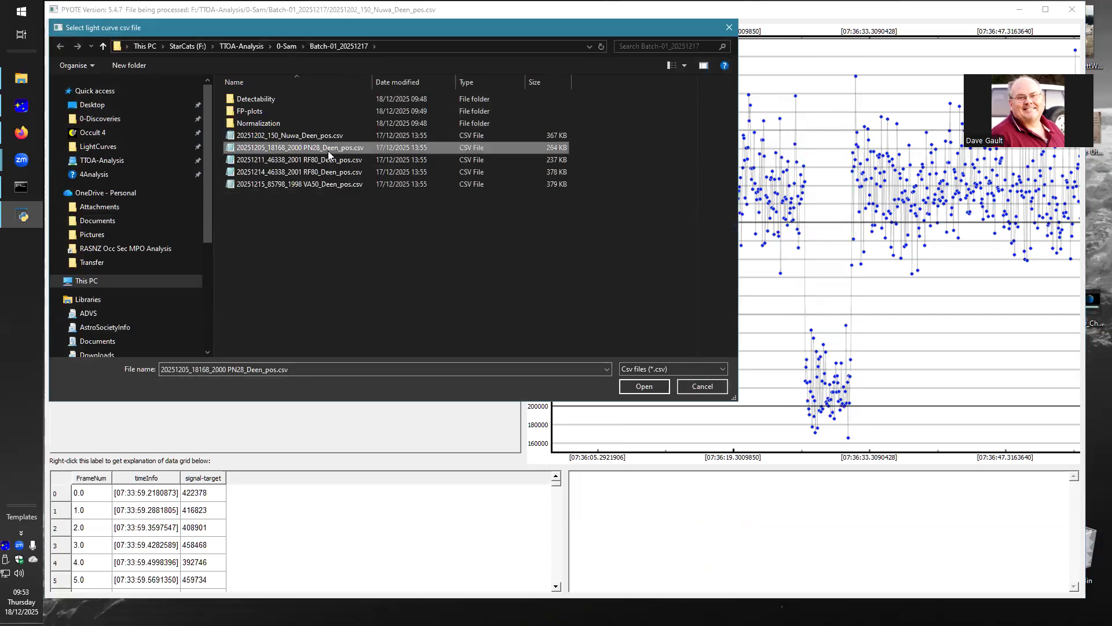
left_click(629, 386)
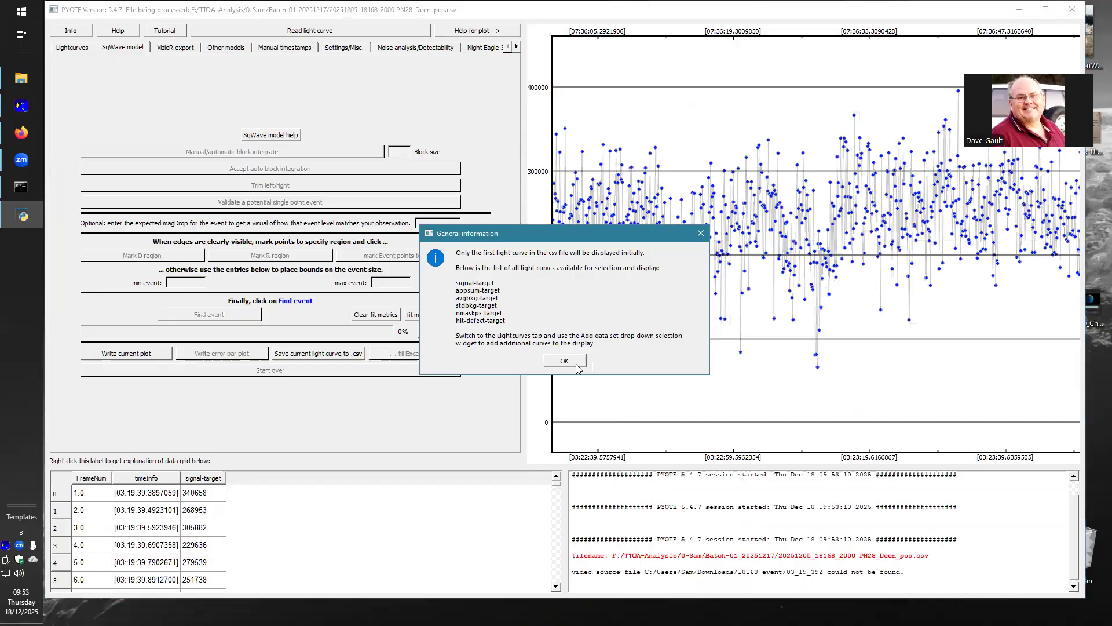
left_click(577, 364)
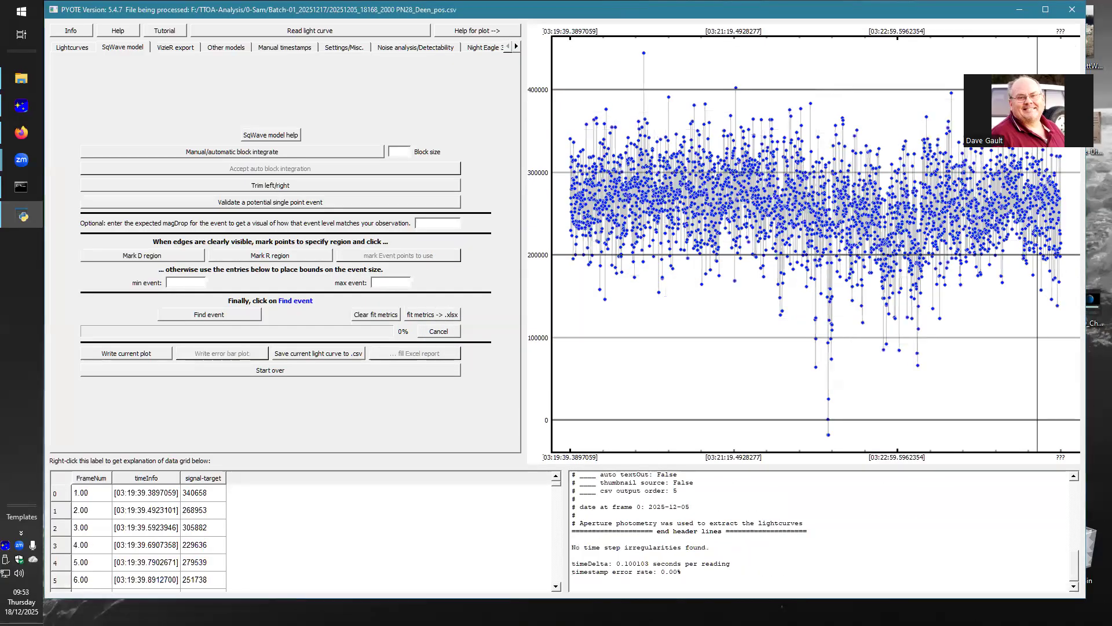
Step: Examine the light curve for possible events, comparing the dips around 03:22:09 and 03:22:19 with the surrounding signal
scroll(769, 244, "up", 1)
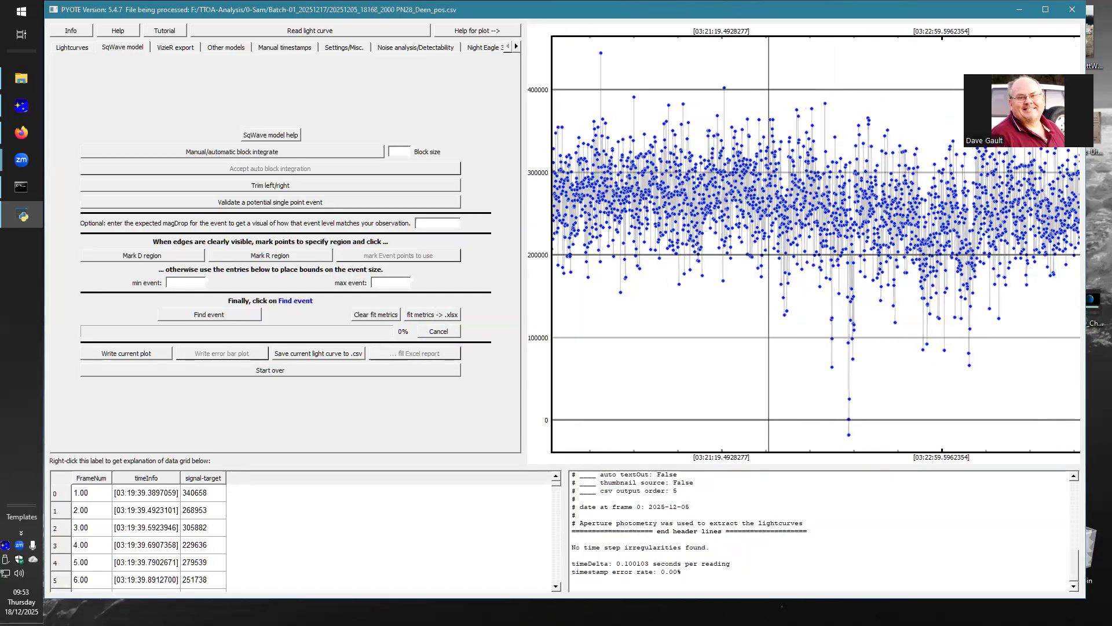
scroll(840, 244, "up", 3)
scroll(881, 243, "up", 2)
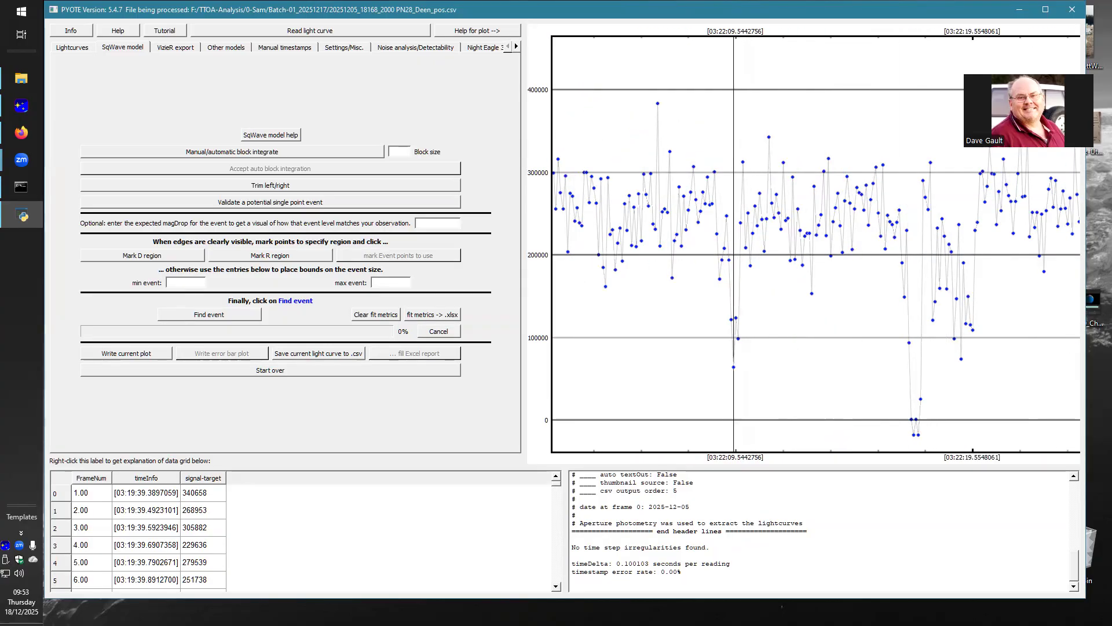
scroll(772, 243, "down", 4)
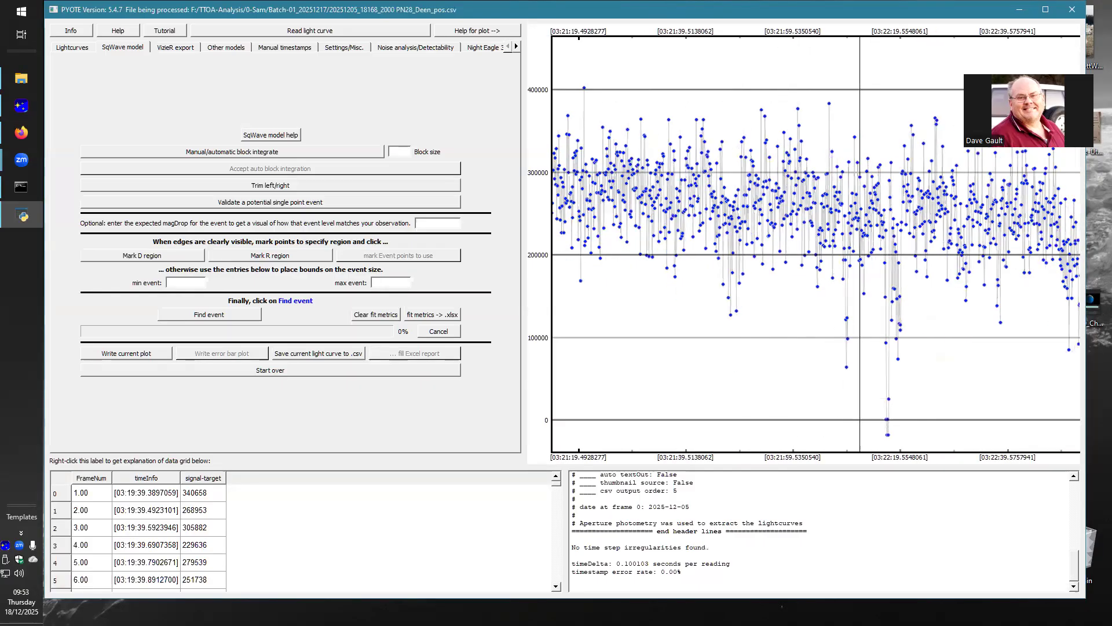
scroll(859, 243, "up", 5)
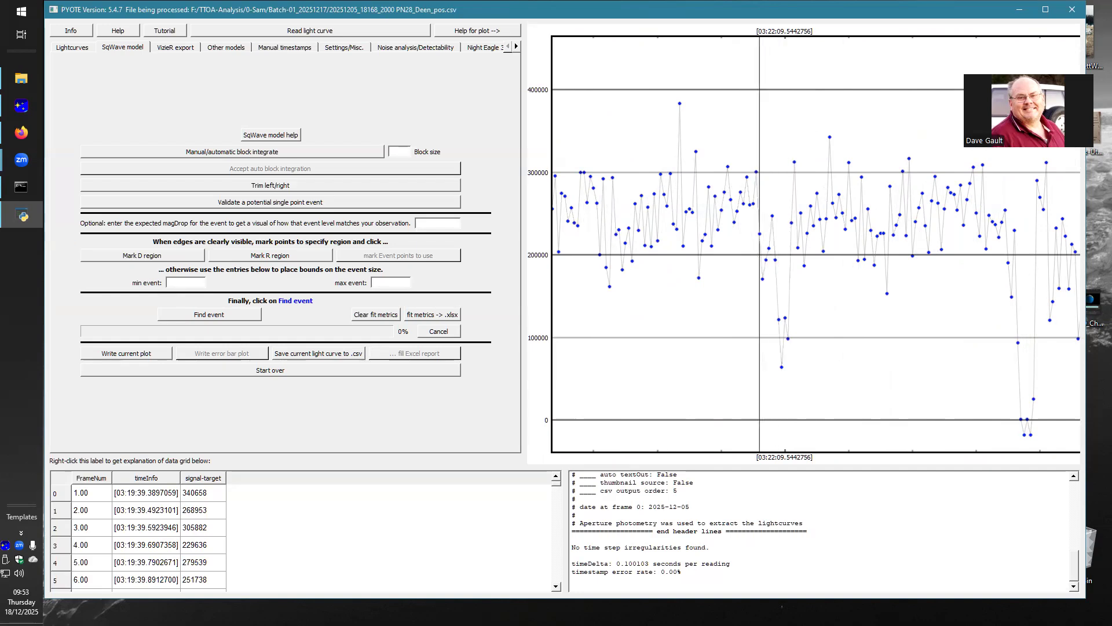
scroll(800, 232, "down", 5)
scroll(756, 232, "down", 3)
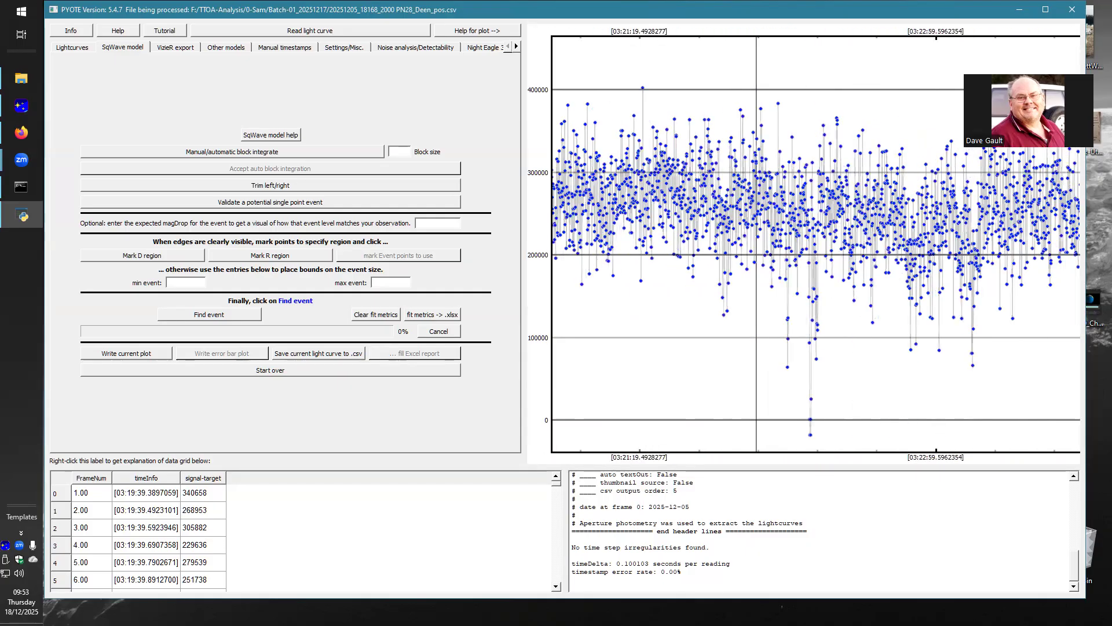
scroll(968, 232, "up", 3)
scroll(834, 232, "up", 2)
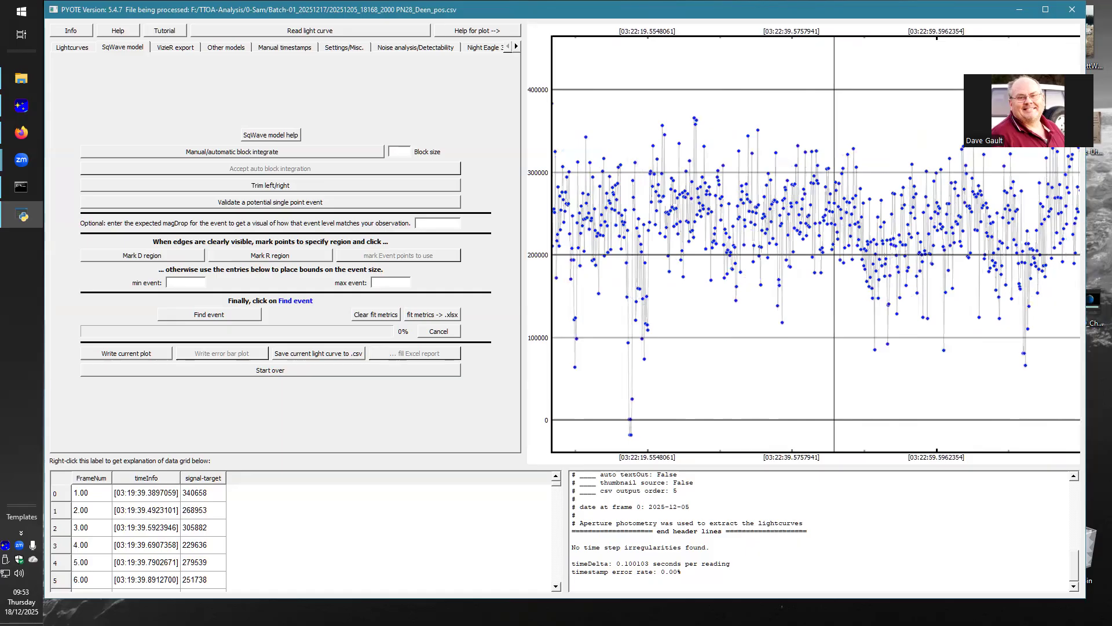
scroll(892, 232, "up", 1)
scroll(632, 232, "up", 2)
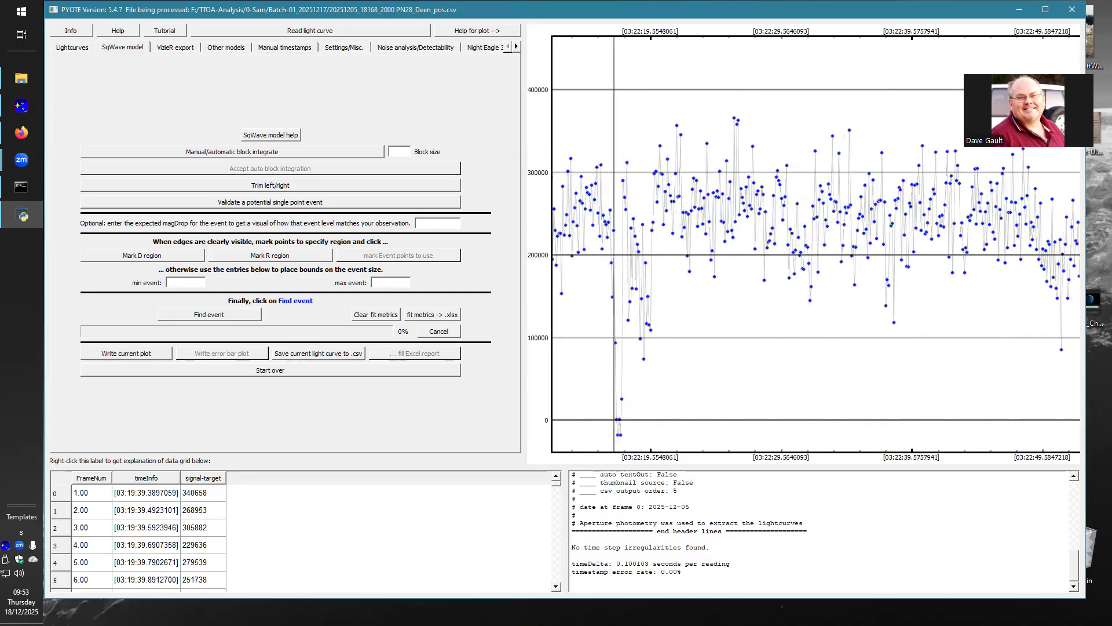
scroll(998, 231, "down", 3)
scroll(878, 232, "up", 3)
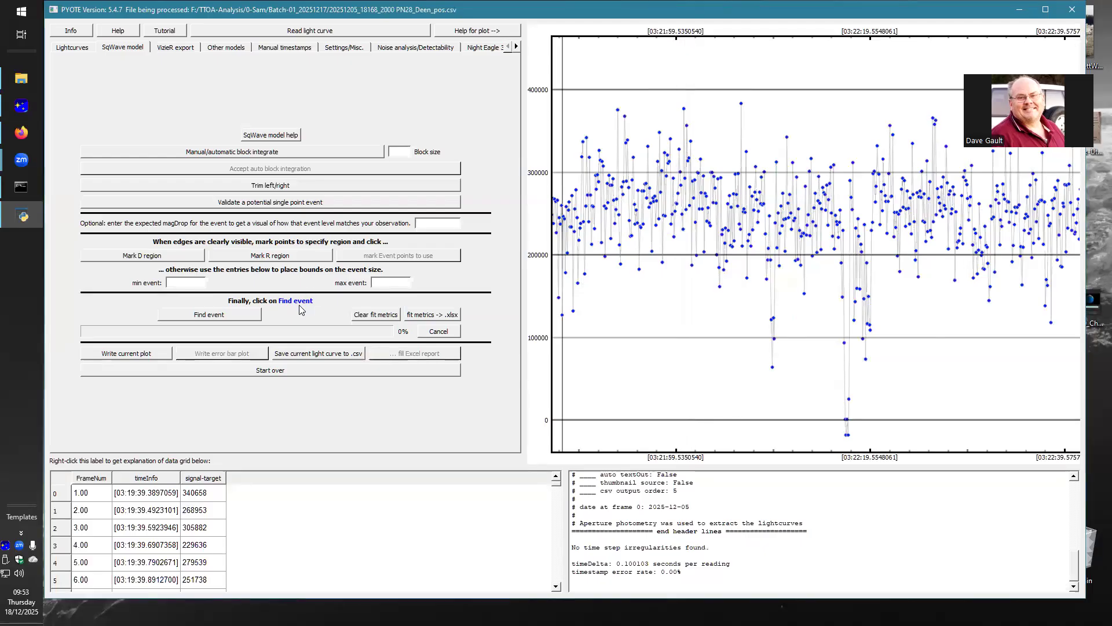
Step: Trim the light curve to the readings between points 999 and 1495
left_click(268, 186)
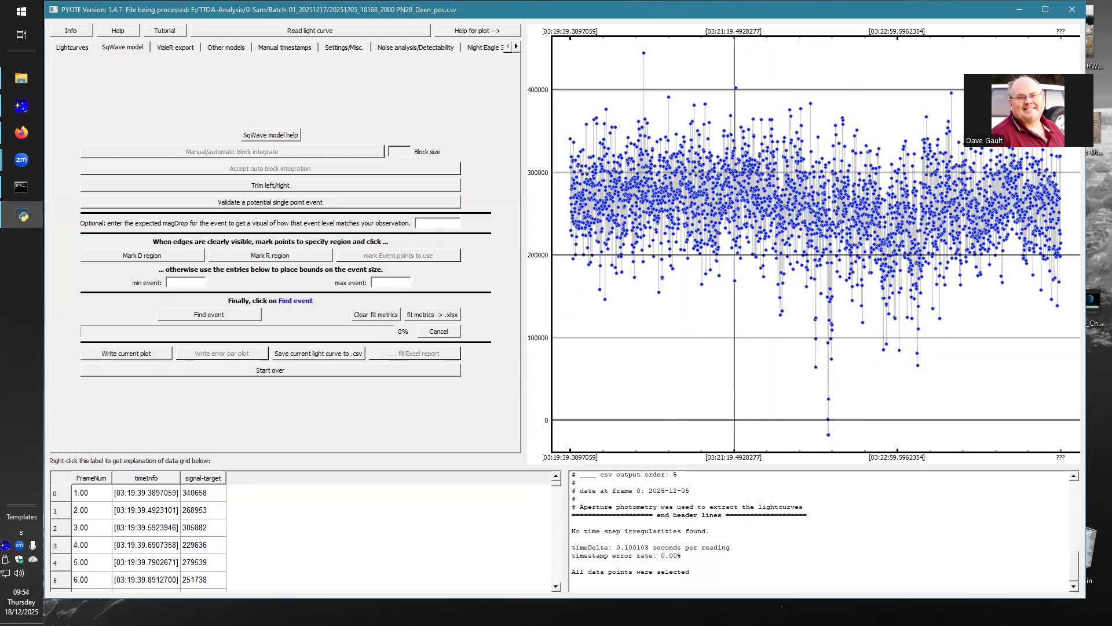
left_click(733, 239)
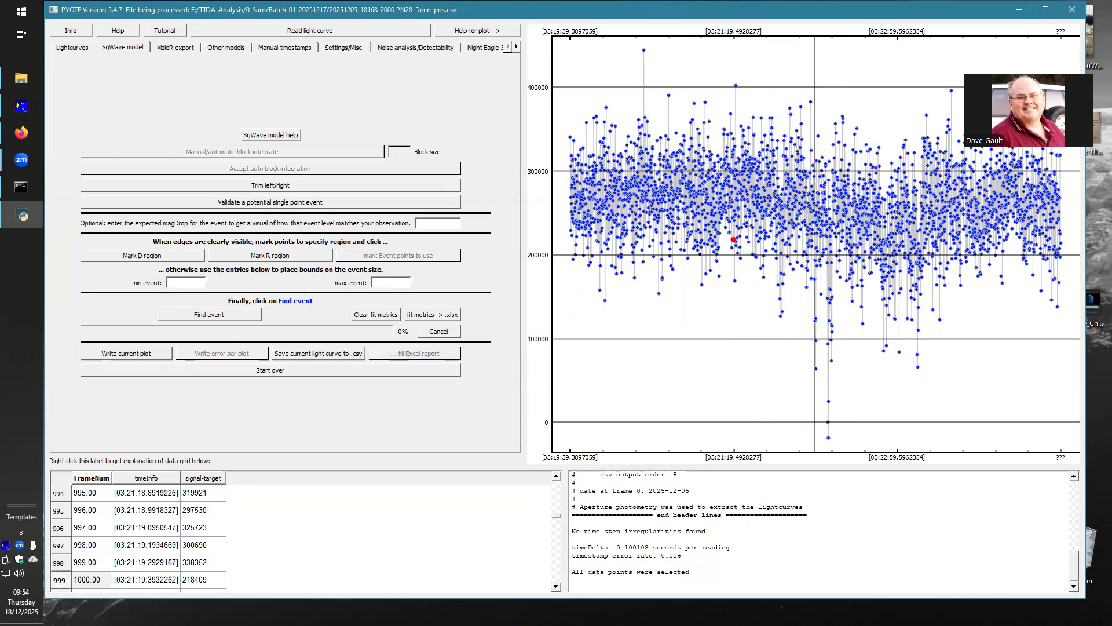
left_click(815, 248)
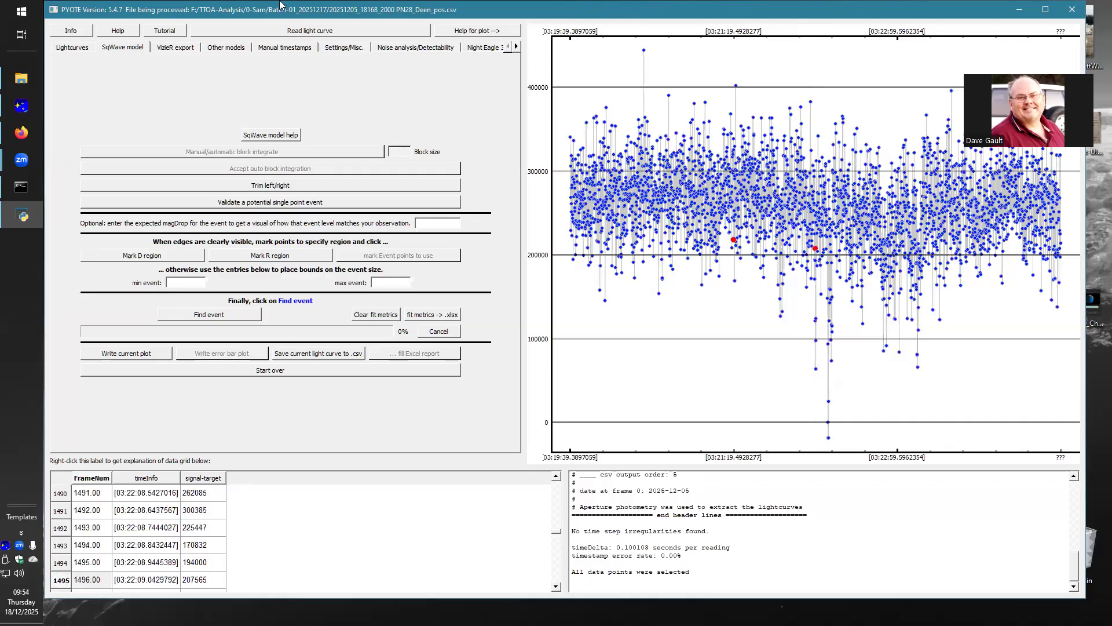
left_click(246, 185)
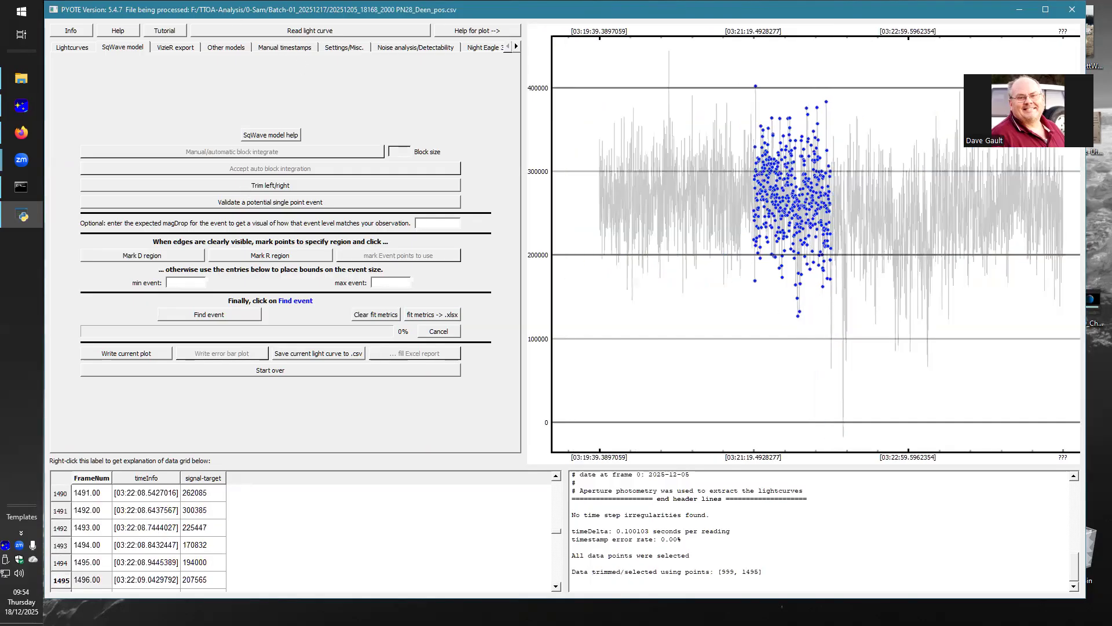
scroll(821, 232, "up", 1)
scroll(821, 231, "up", 3)
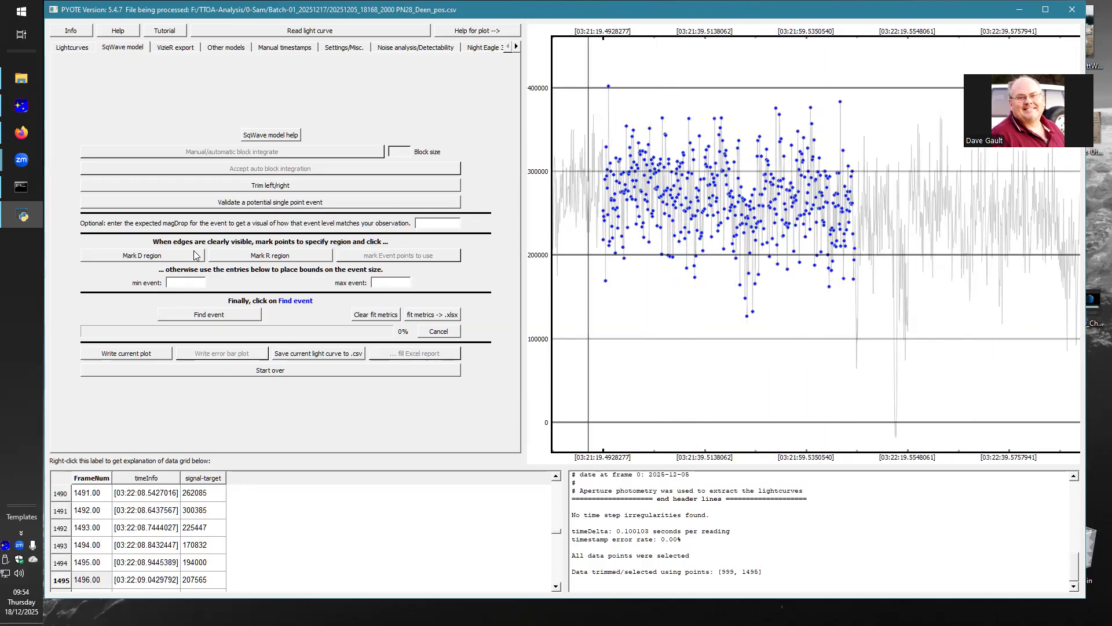
Step: Clear the fit metrics and reload 20251205_18168_2000 PN28_Deen_pos.csv to discard the trim
left_click(361, 315)
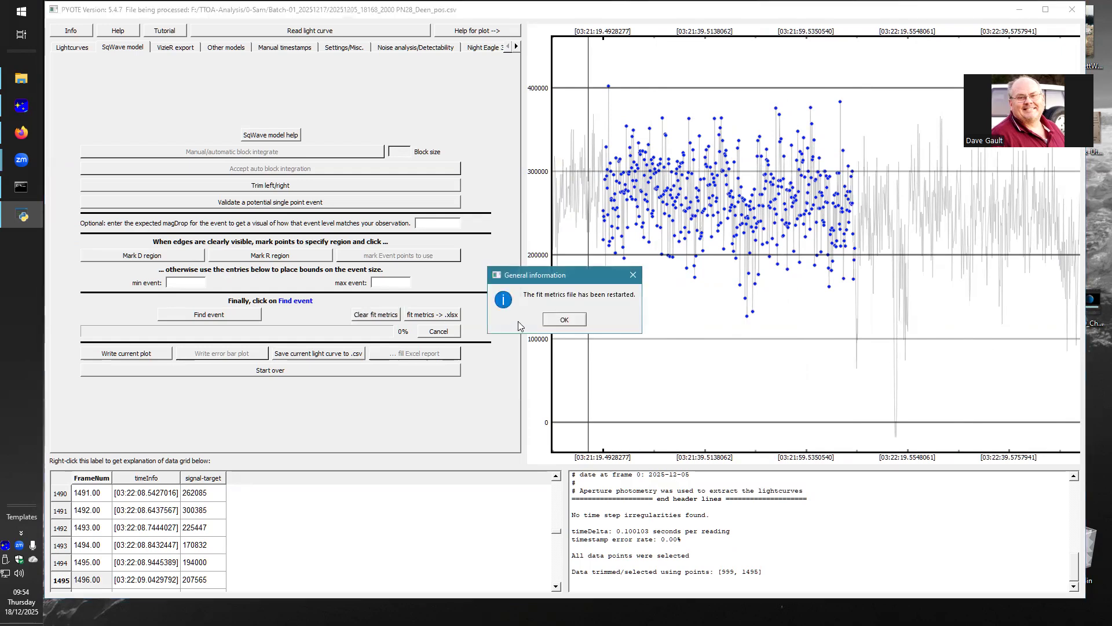
left_click(565, 325)
left_click(318, 33)
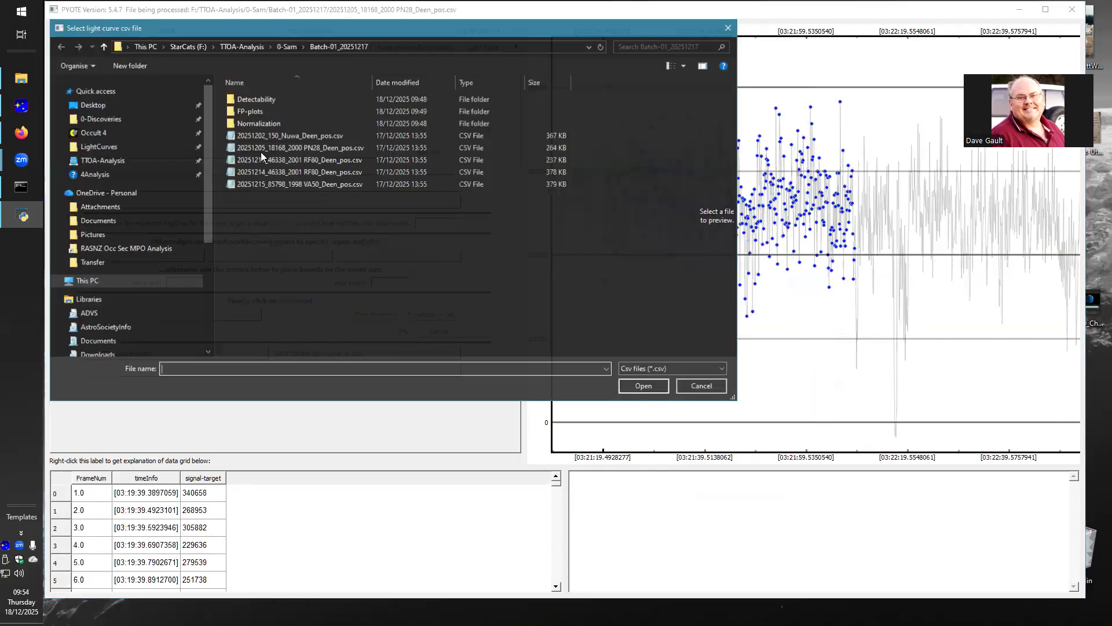
left_click(261, 150)
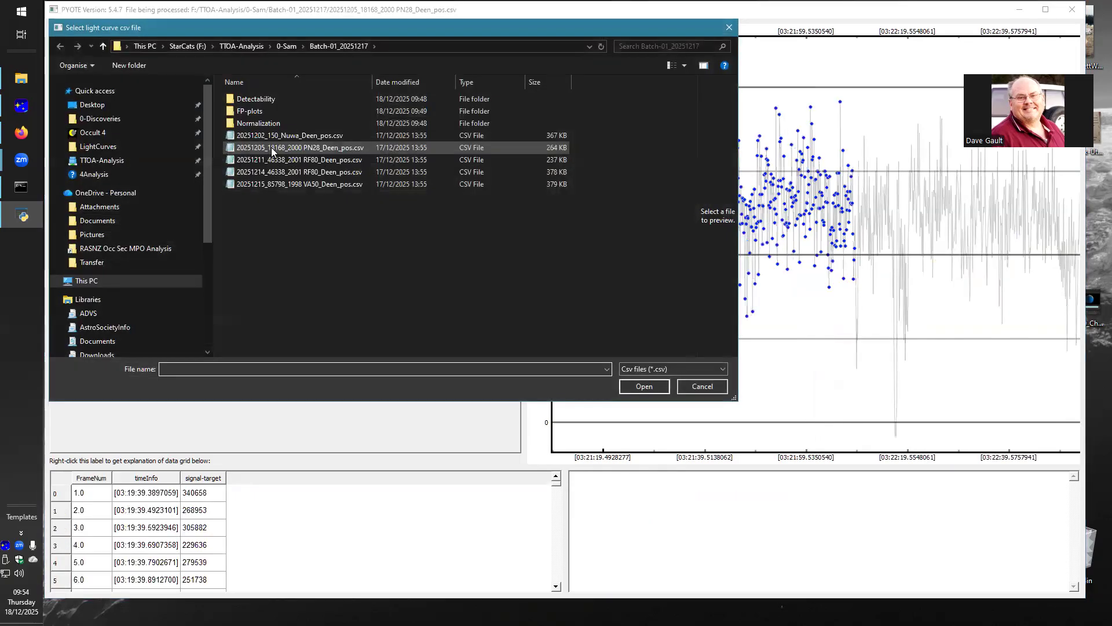
left_click(631, 386)
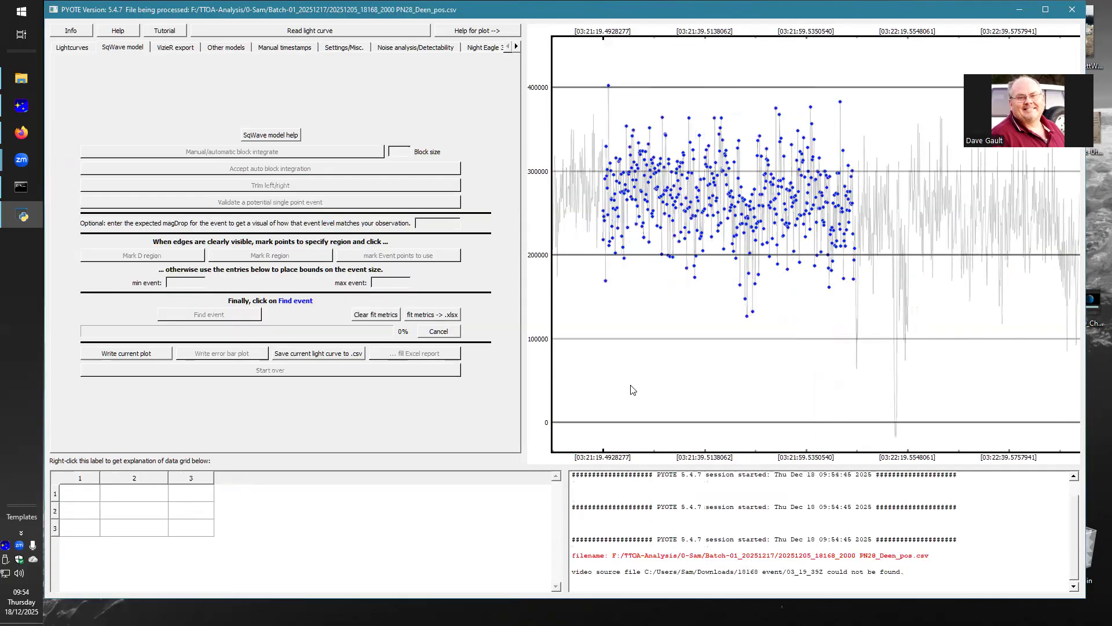
left_click(580, 357)
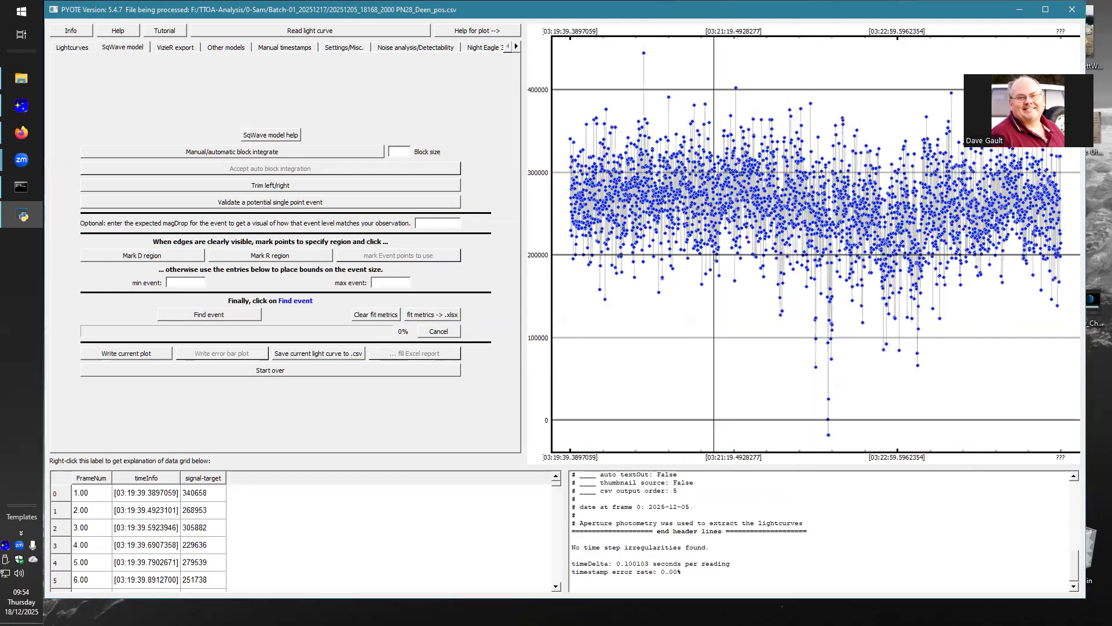
Step: Trim the light curve to points 1373 through 1570, enclosing the 03:22:09 dip and ending just before the deeper 03:22:19 dip
scroll(795, 243, "up", 8)
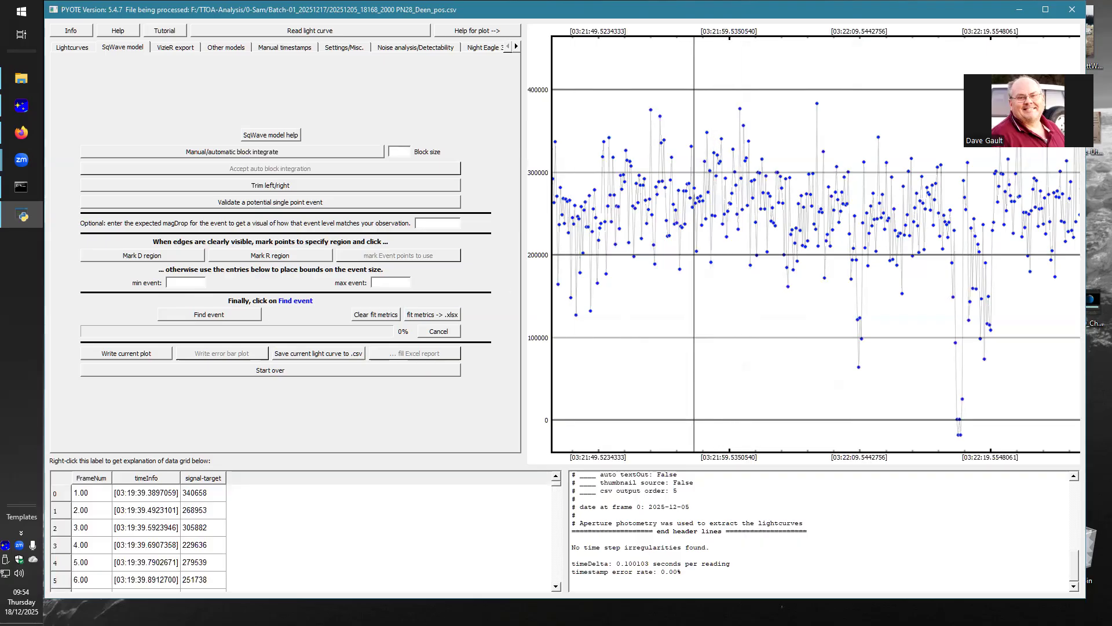
left_click(694, 187)
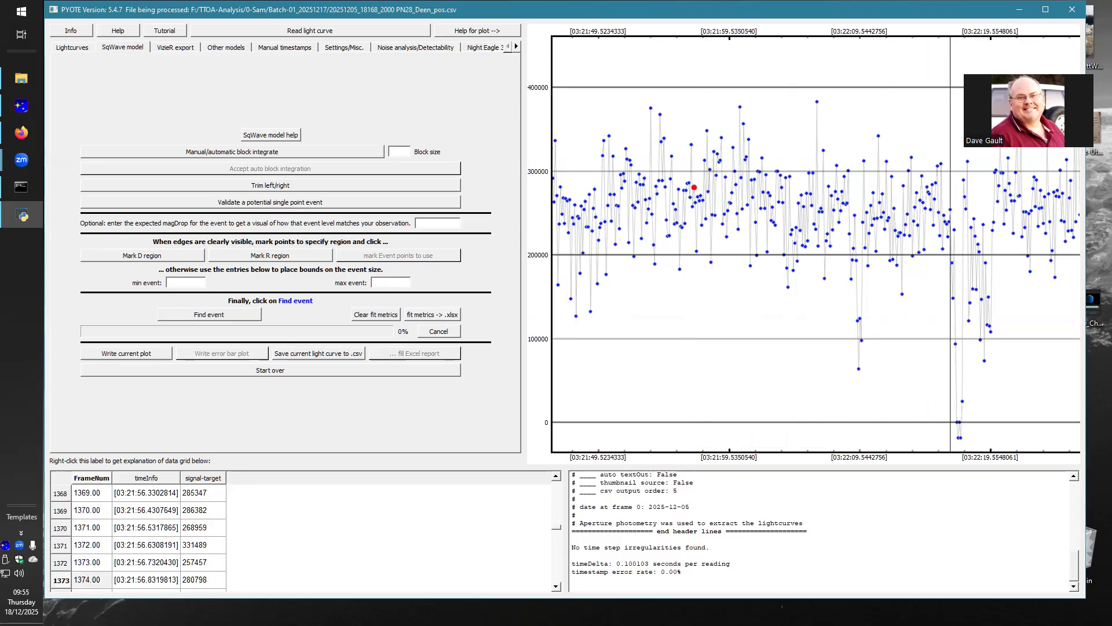
left_click(952, 263)
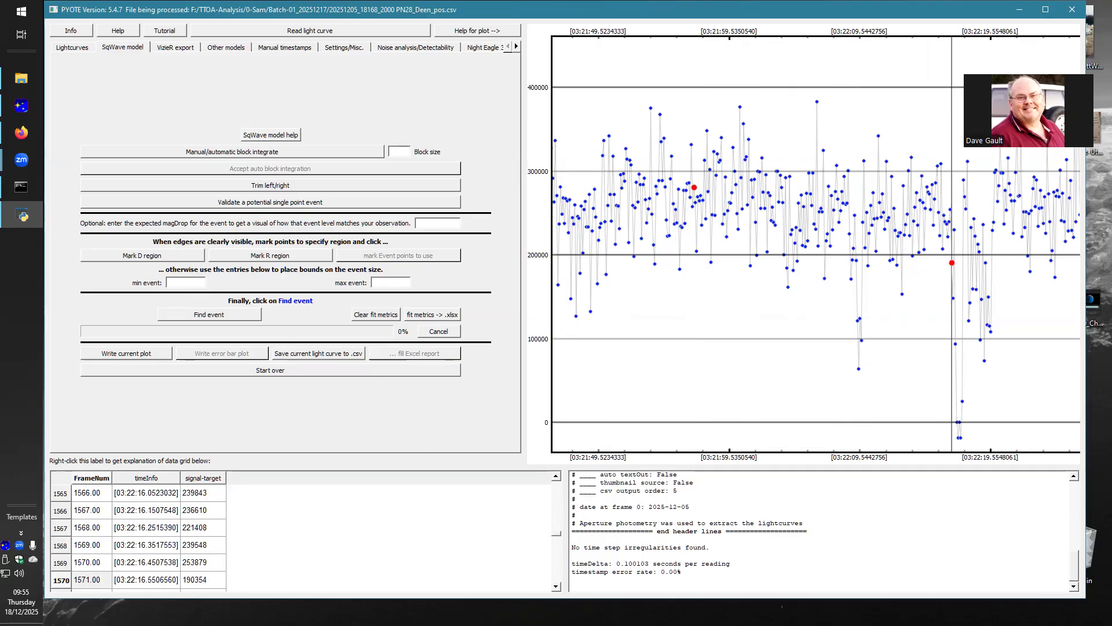
left_click(183, 186)
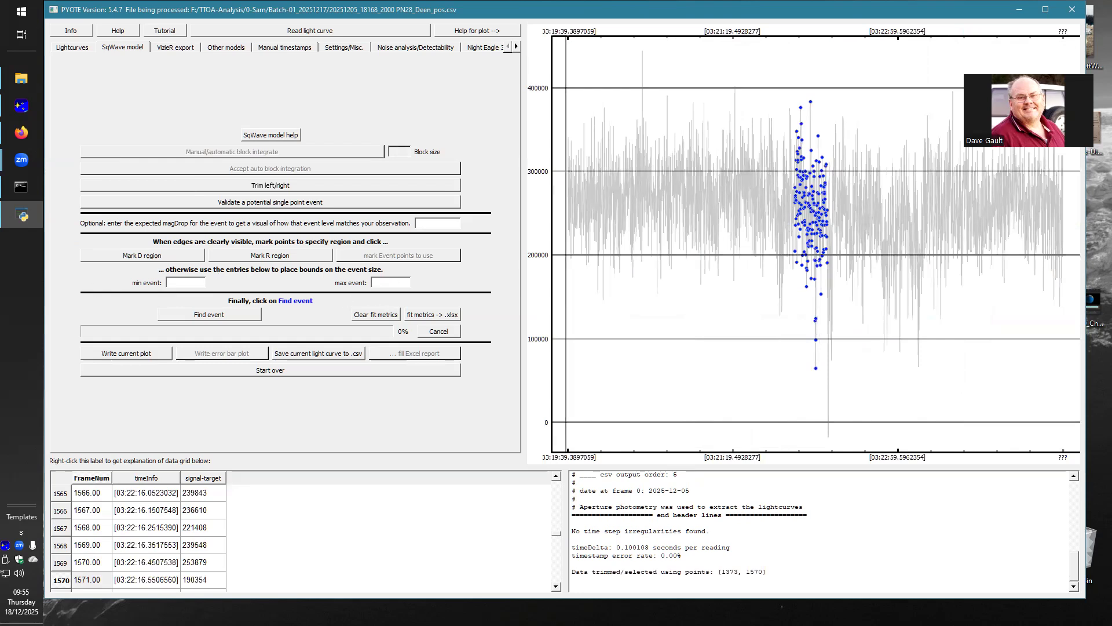
Step: Try to find the event around 03:22:09 with a minimum event size of 2 and a maximum of 4 readings
scroll(822, 243, "up", 10)
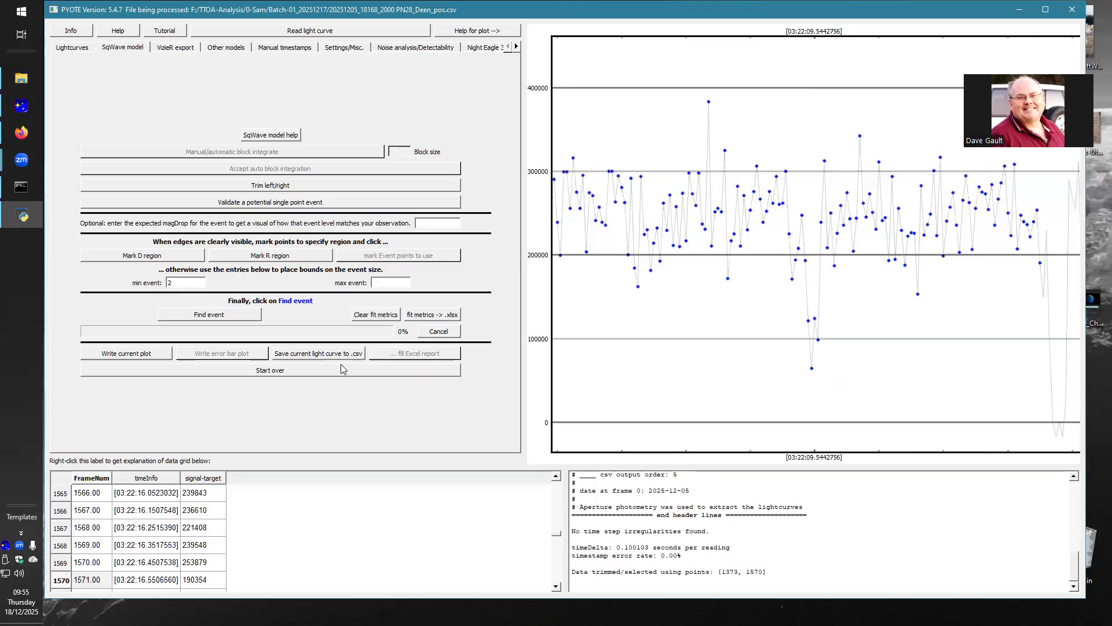
left_click(218, 316)
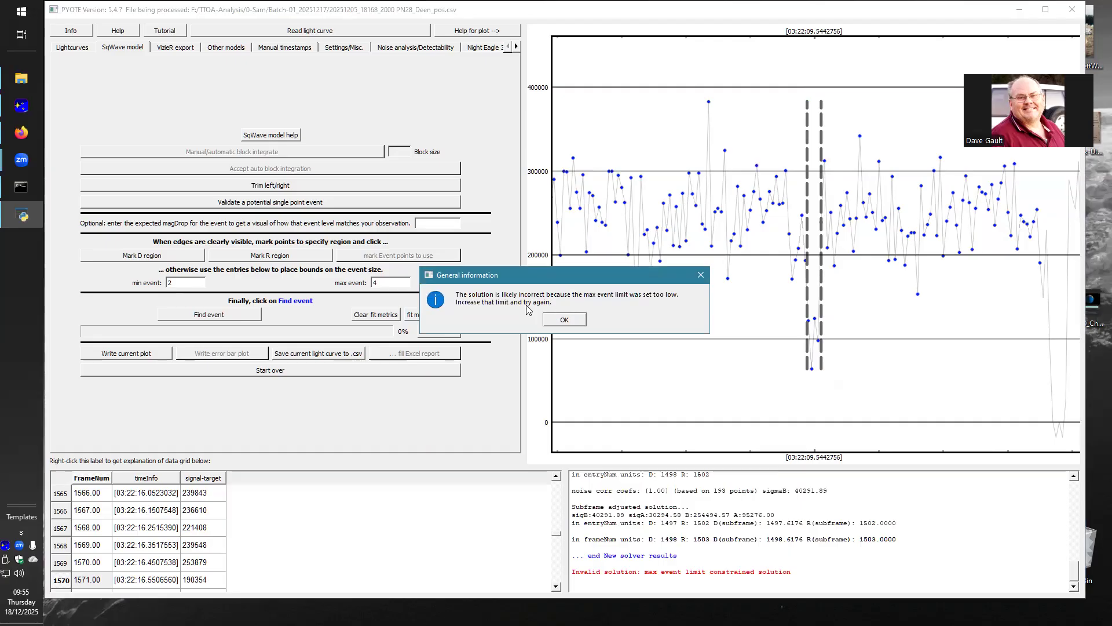
left_click(563, 321)
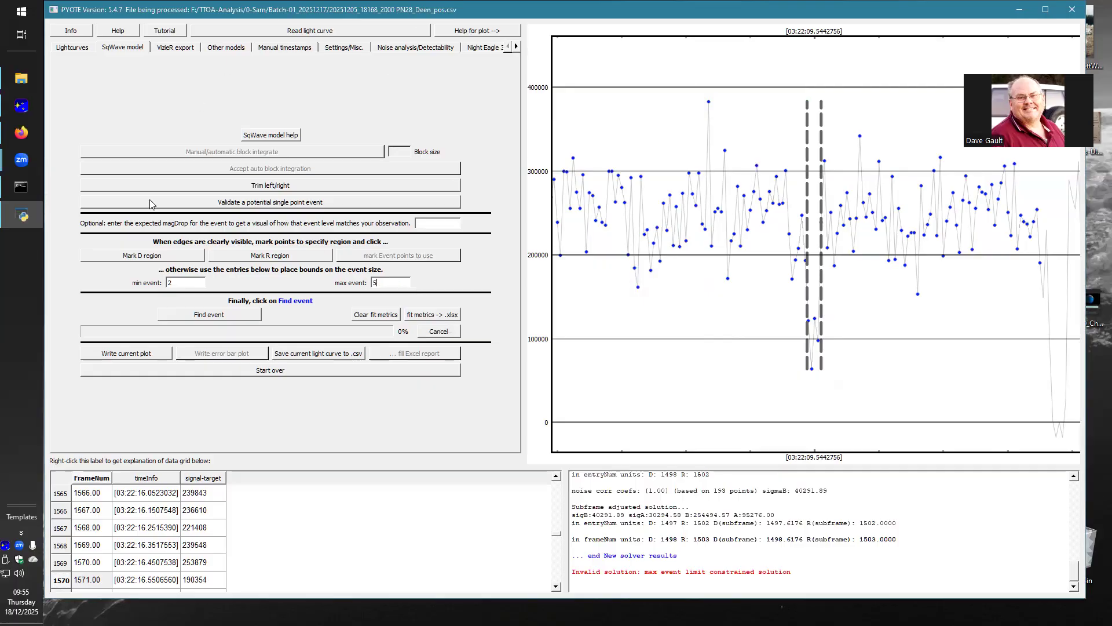
Step: Set the maximum event size to 5, find the event again, and dismiss the noise-induced event advisory
left_click(186, 313)
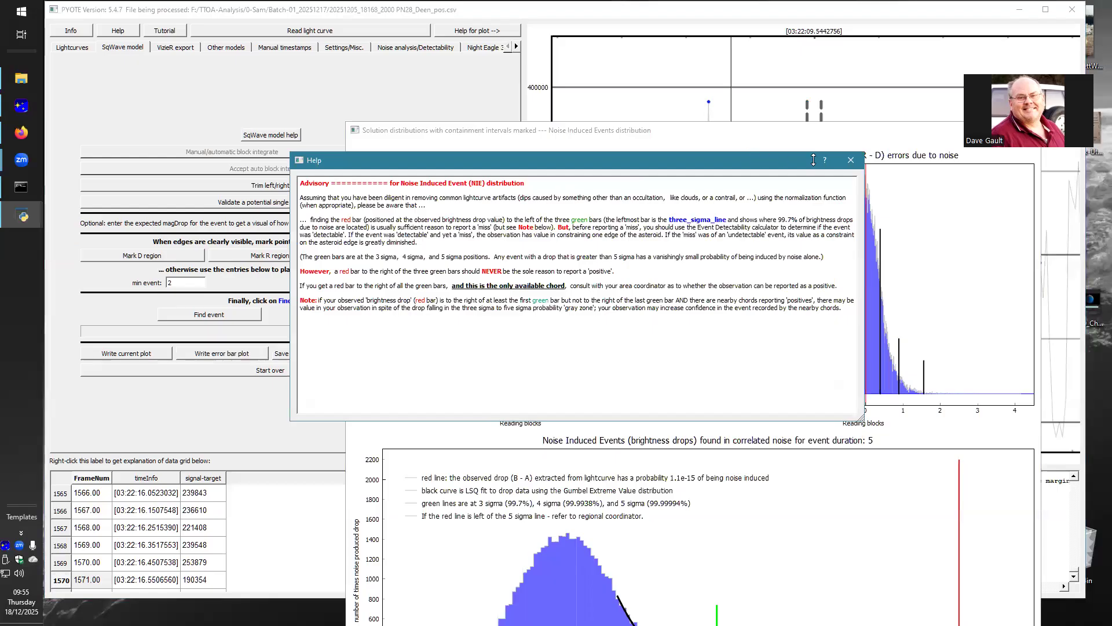
left_click(851, 160)
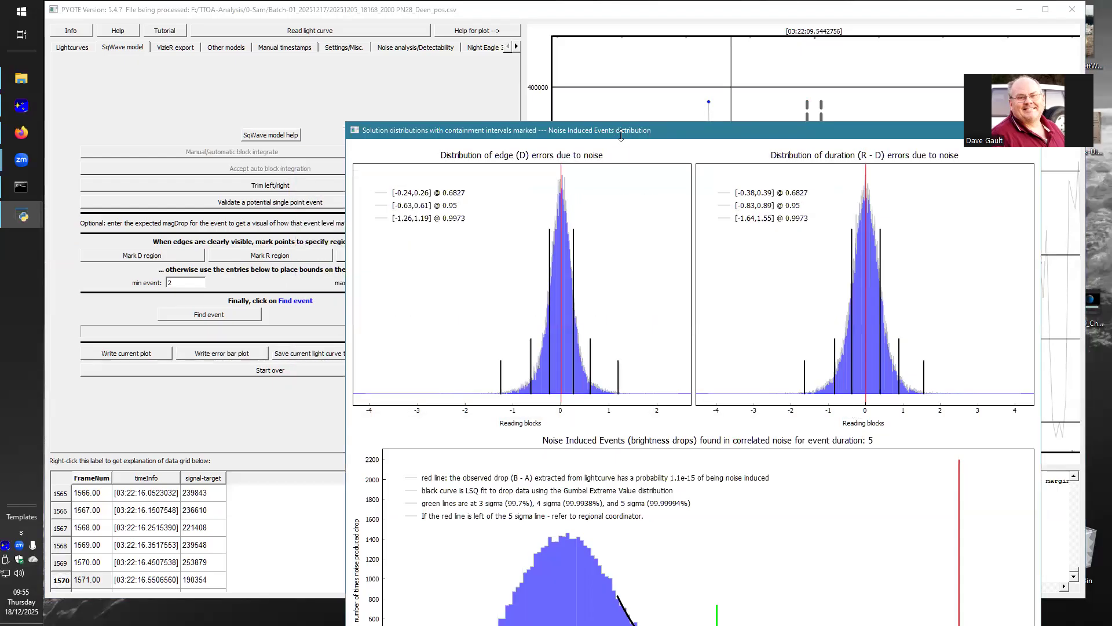
Step: Arrange the solution distributions beside the light curve and review the D and R times, duration and containment intervals in the log
left_click_drag(621, 133, 320, 12)
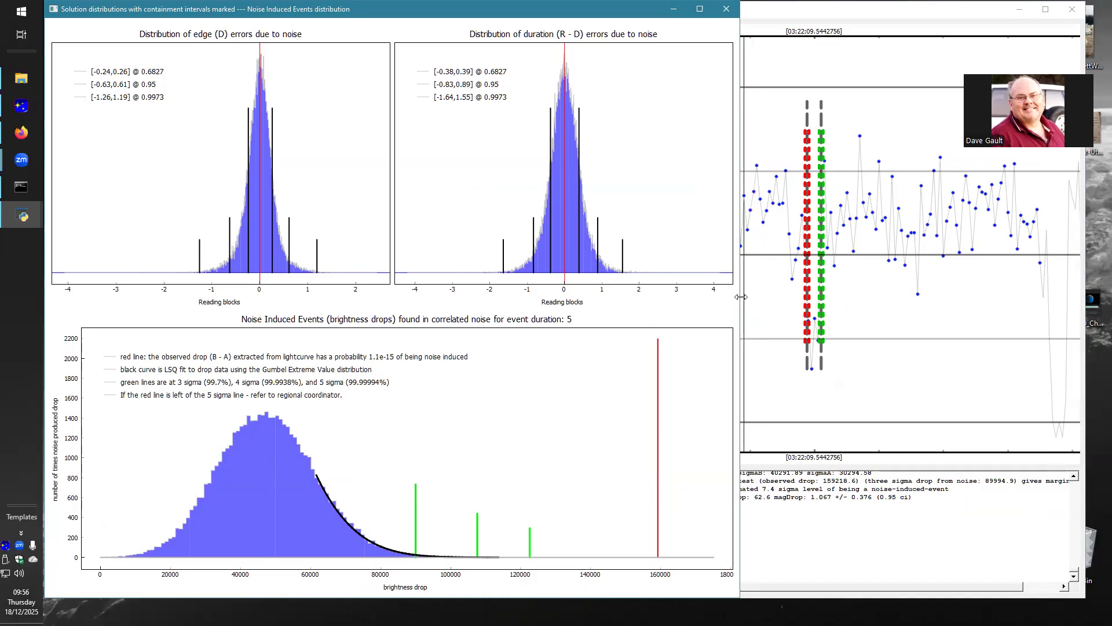
left_click_drag(742, 297, 530, 307)
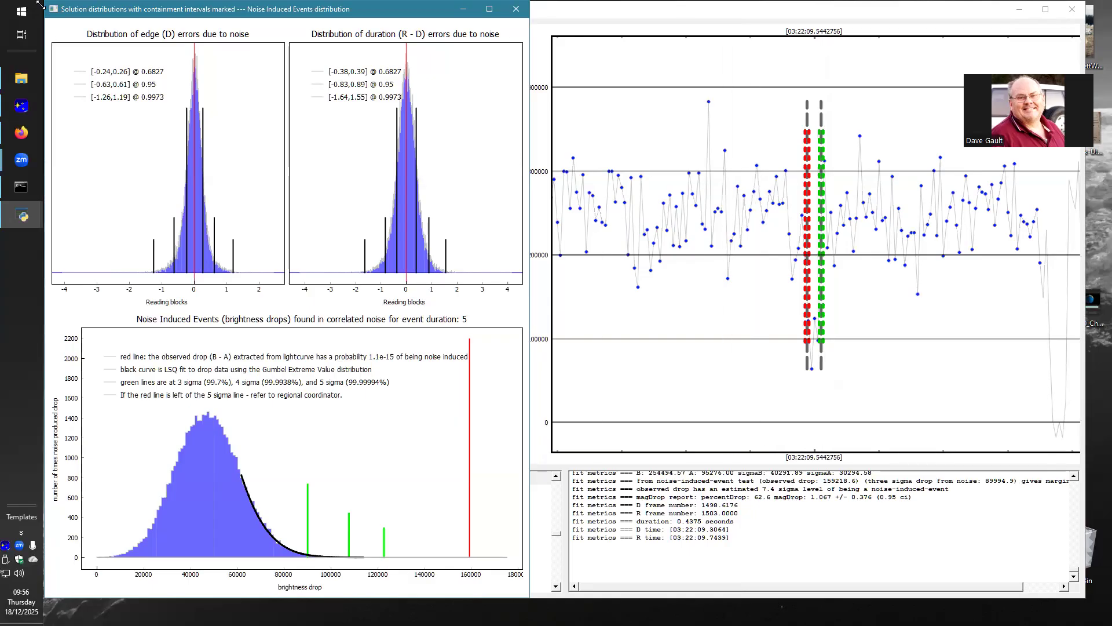
scroll(680, 557, "up", 4)
scroll(681, 558, "up", 3)
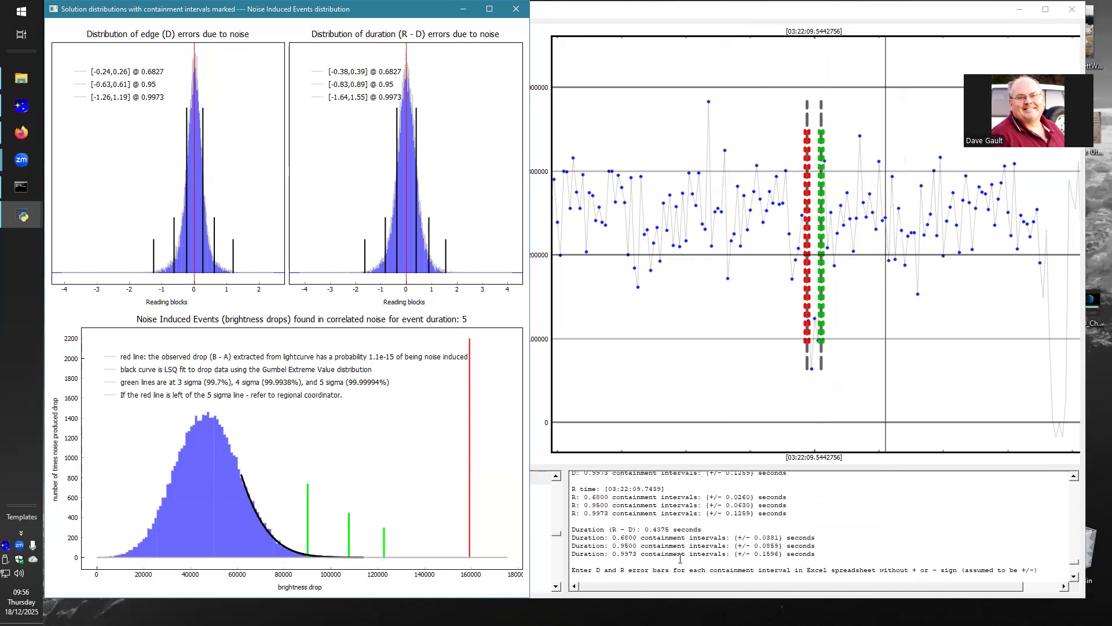
scroll(681, 558, "up", 3)
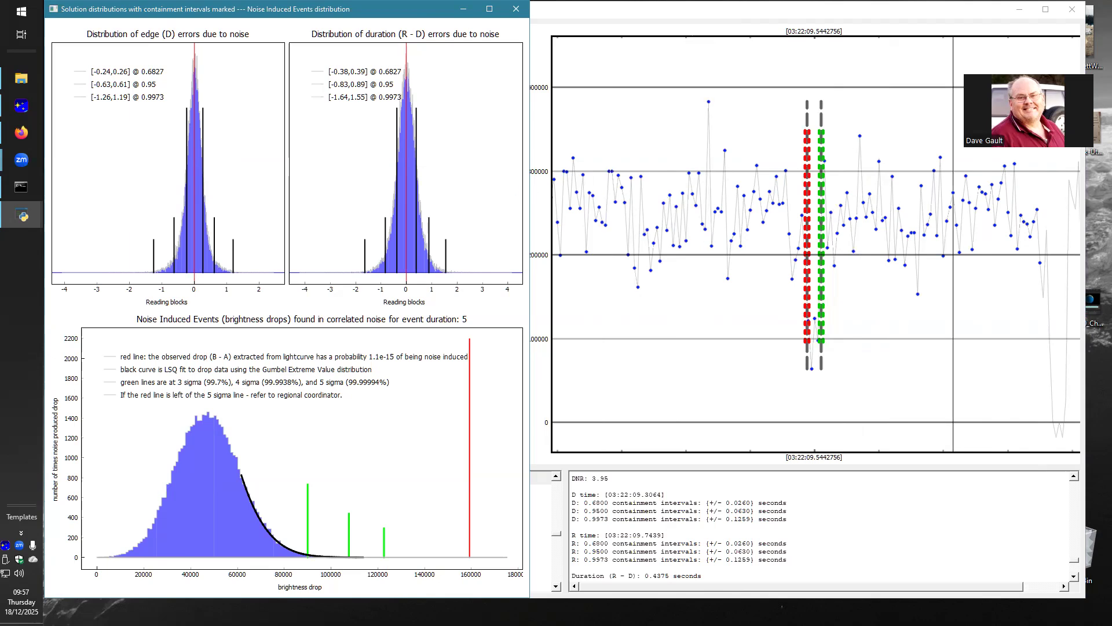
Step: Close PyOTE and its console, and reposition the 0-PyOTE folder window on the desktop
left_click(1073, 13)
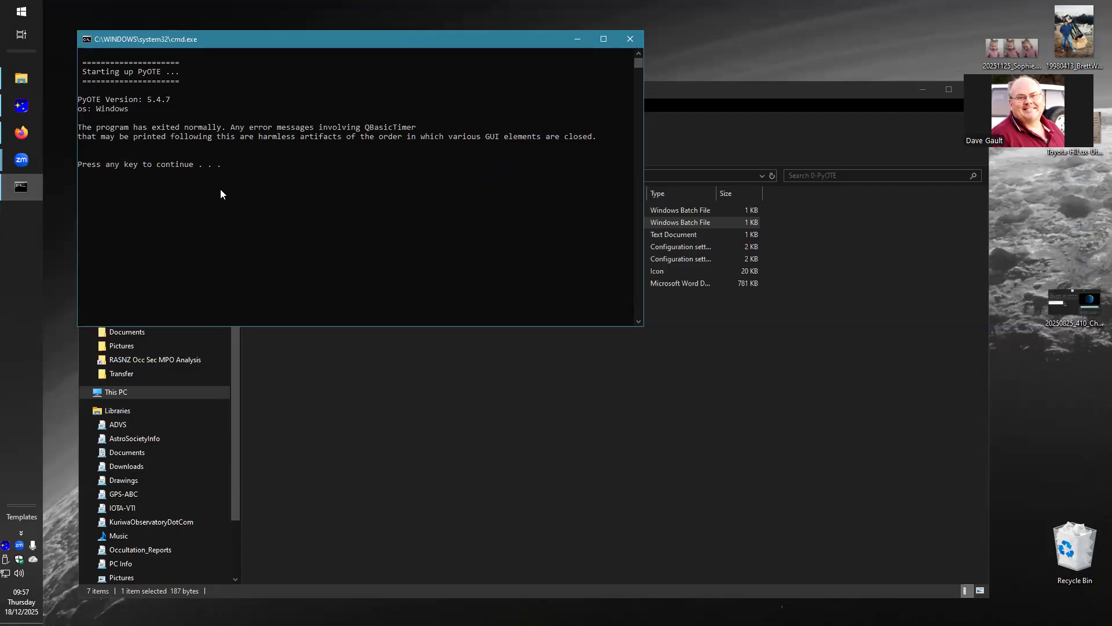
key("Return")
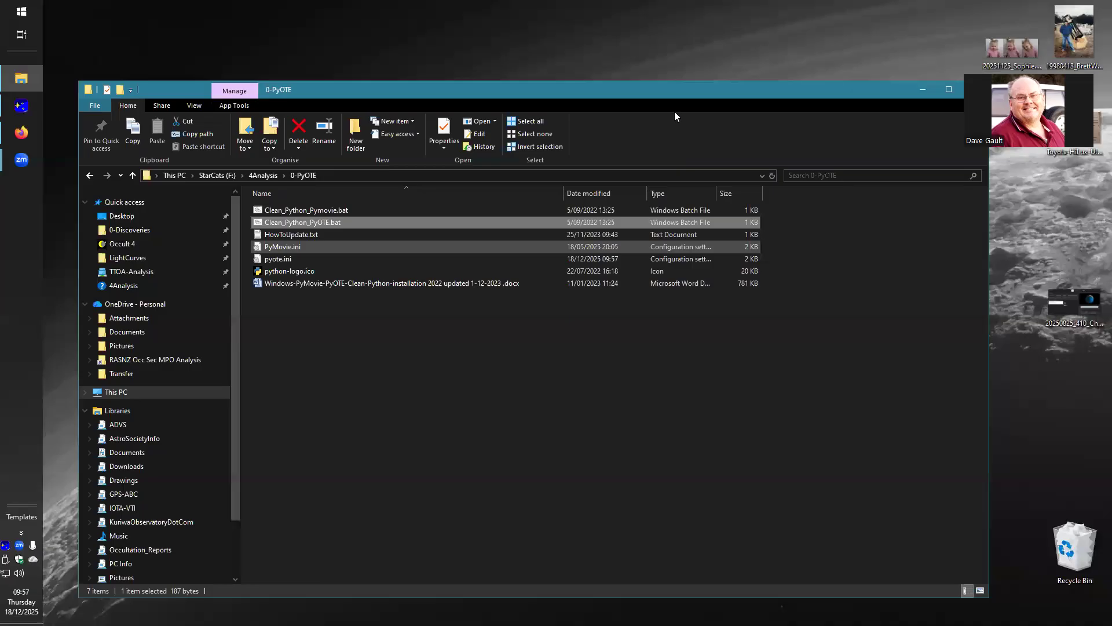
left_click_drag(667, 87, 655, 63)
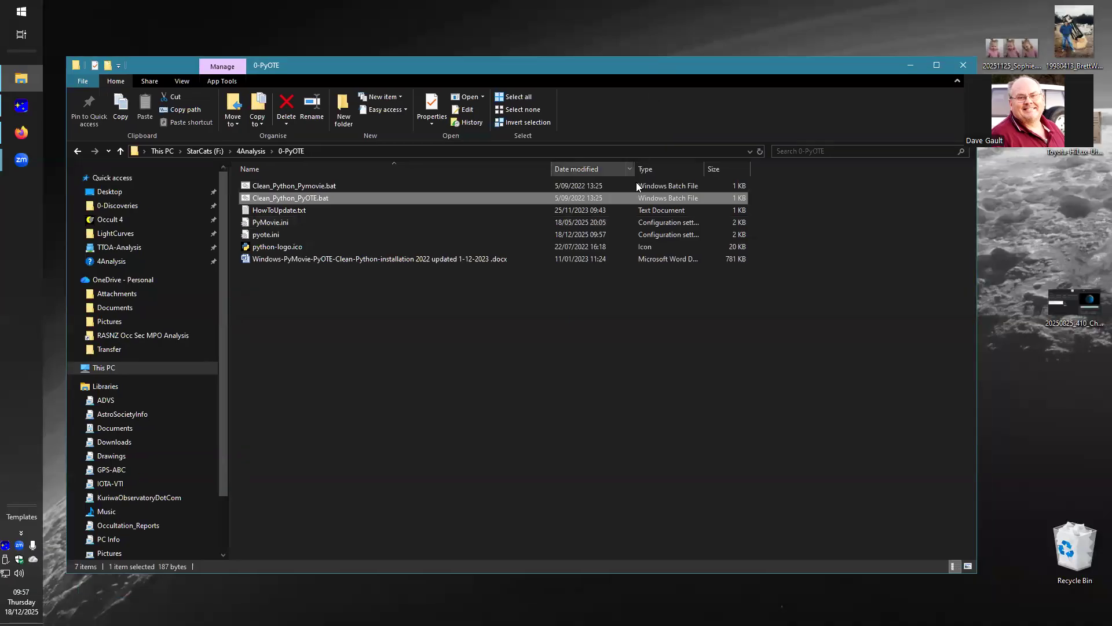